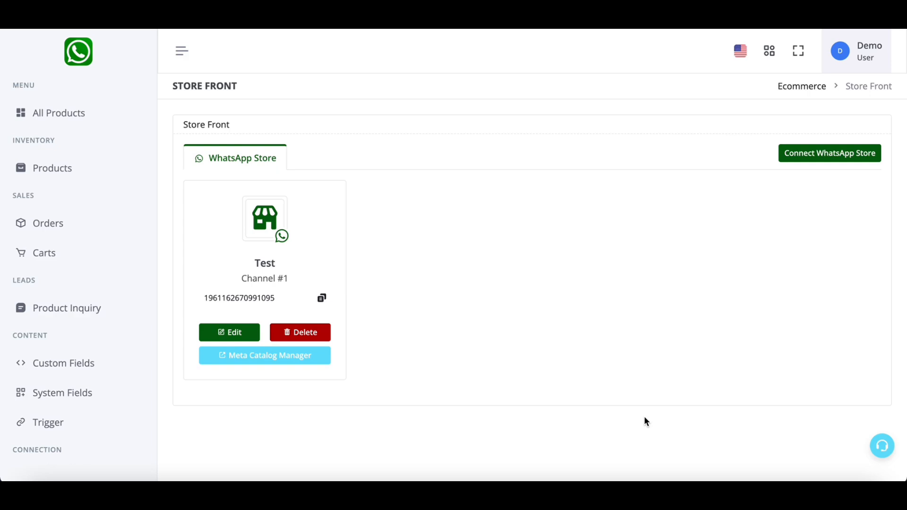
- Open the Test store's catalogue in Meta Commerce Manager and start adding items with the Data feed option
scroll(58, 338, down, 2)
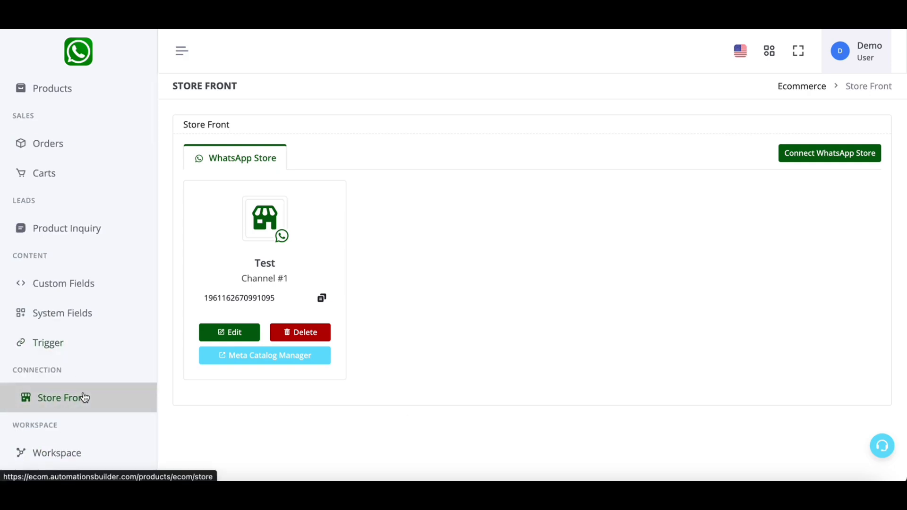
click(273, 363)
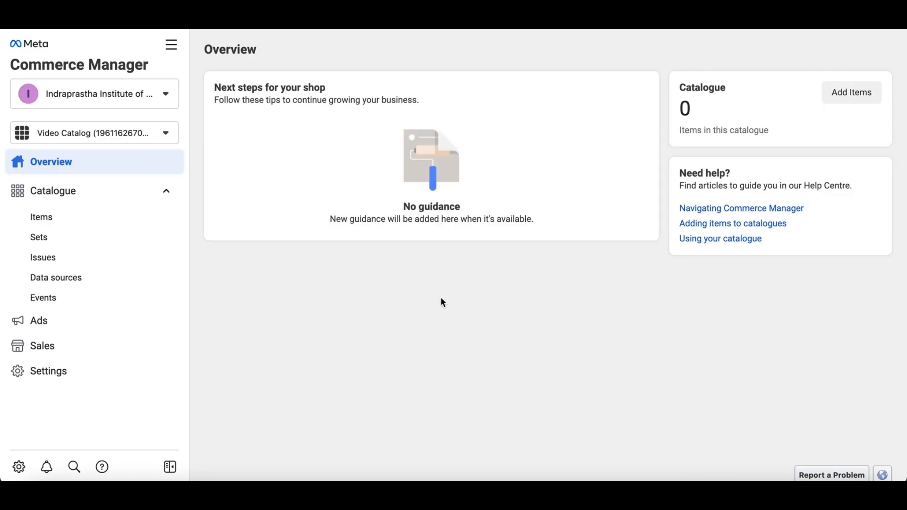
click(133, 221)
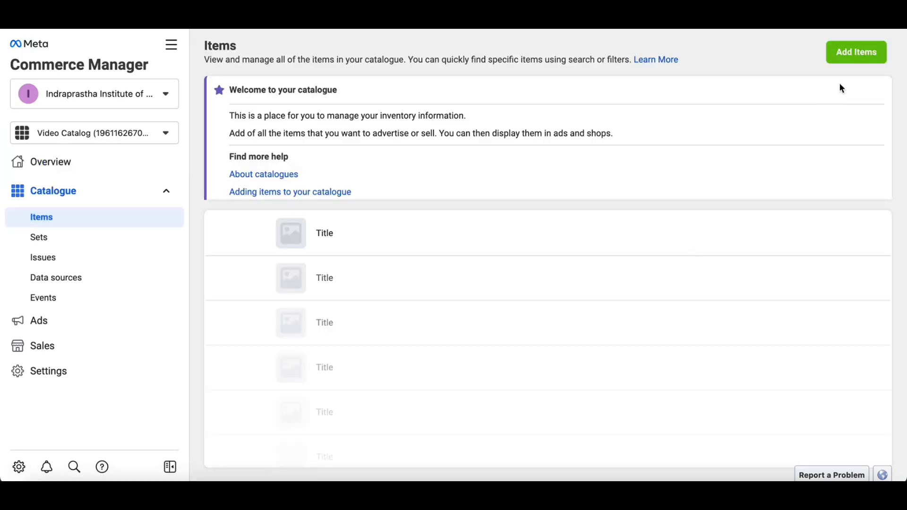
click(868, 57)
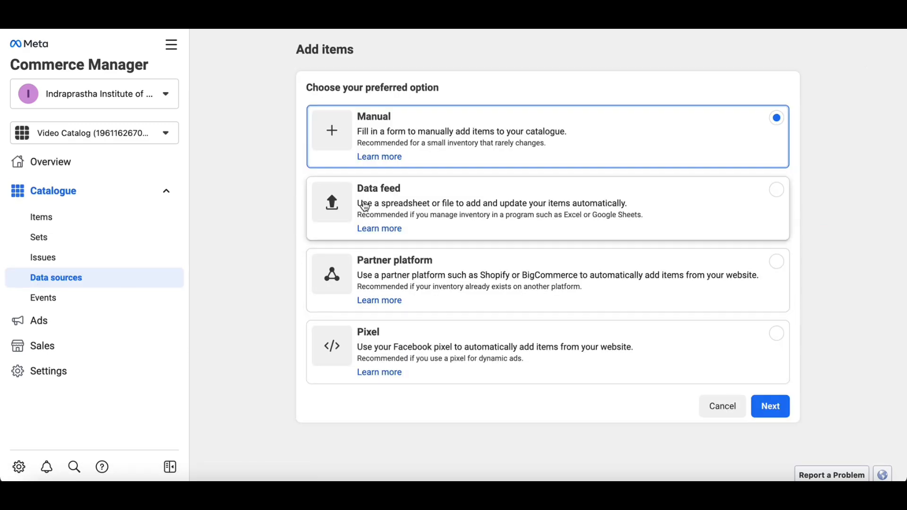
click(419, 205)
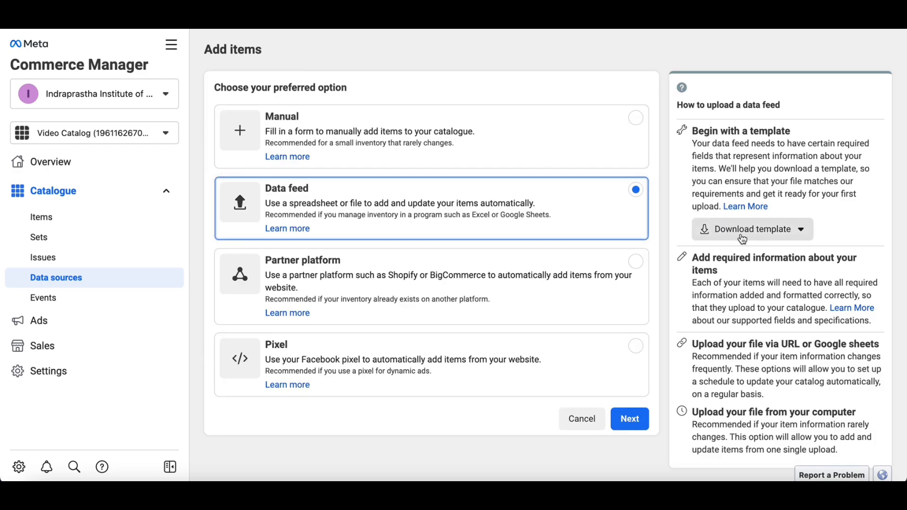
- Download a custom .xlsx data feed template for the Clothing category into the Downloads folder
click(750, 234)
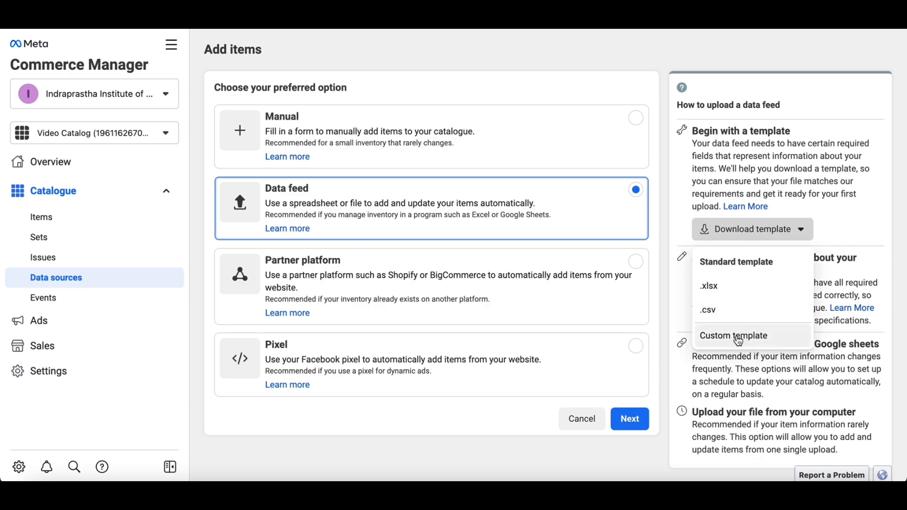
click(739, 338)
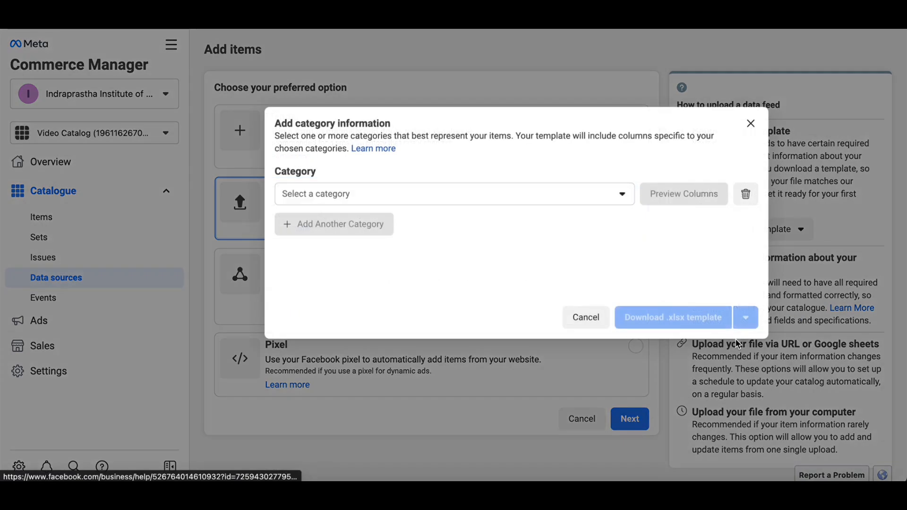
click(551, 197)
scroll(519, 290, down, 5)
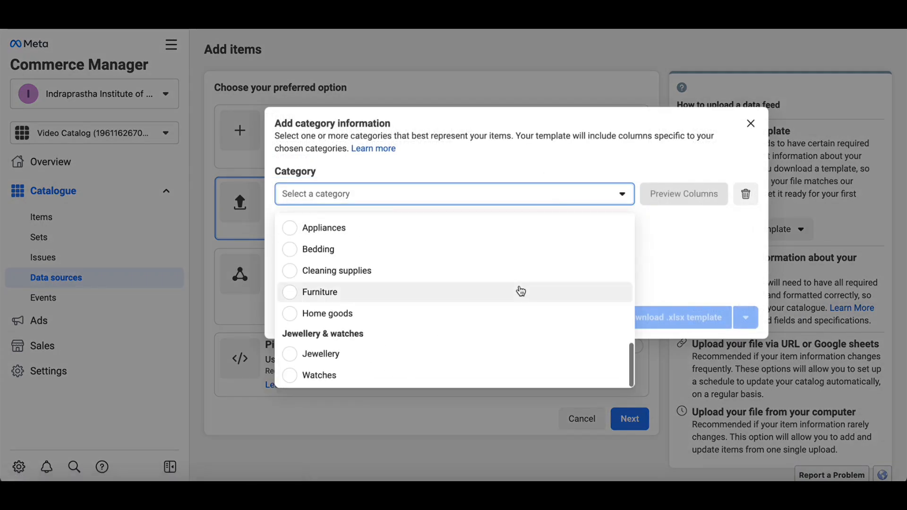
scroll(520, 291, up, 5)
scroll(520, 292, down, 5)
scroll(437, 274, up, 10)
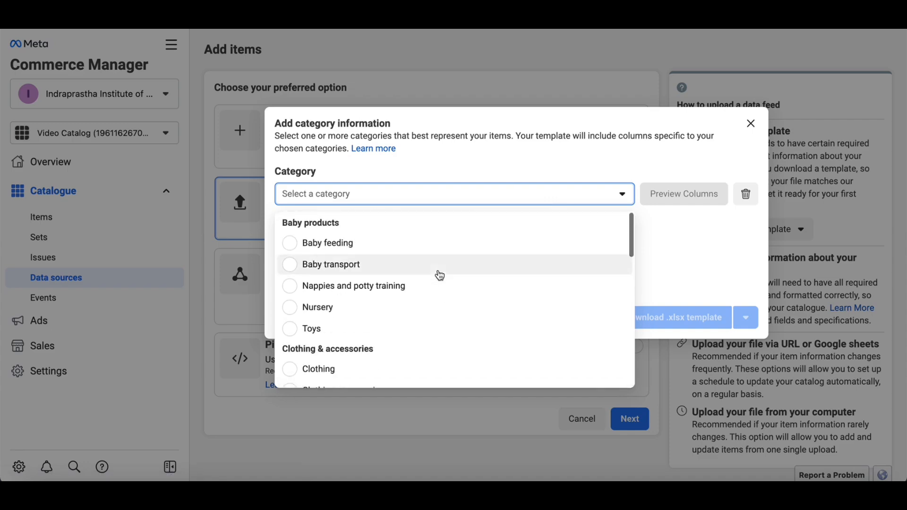
scroll(439, 276, down, 2)
click(426, 272)
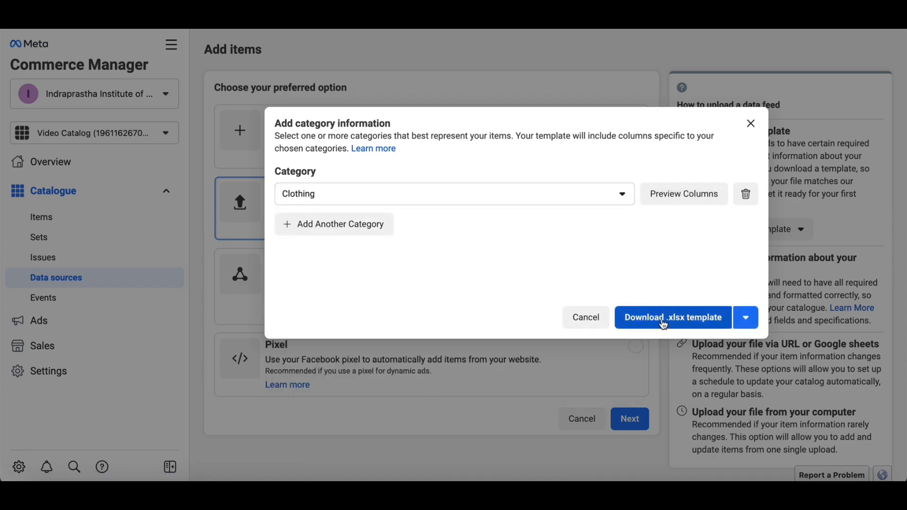
click(708, 321)
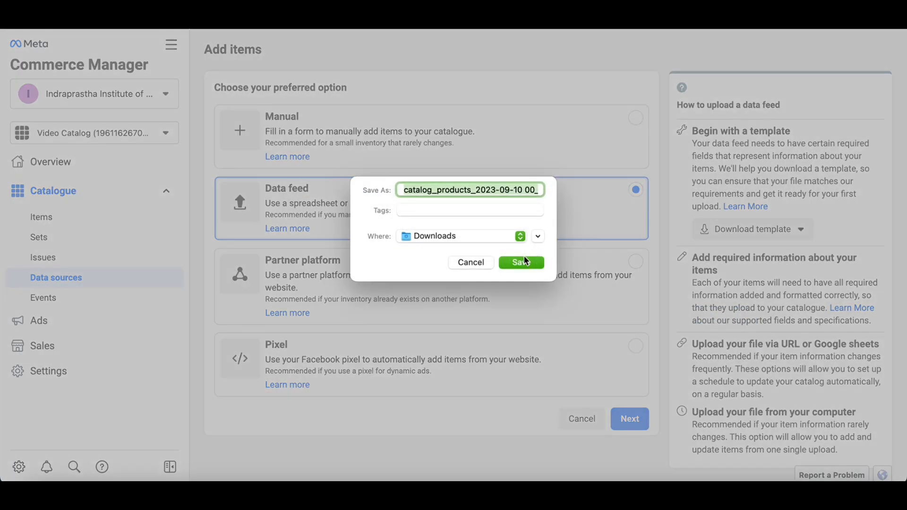
click(521, 263)
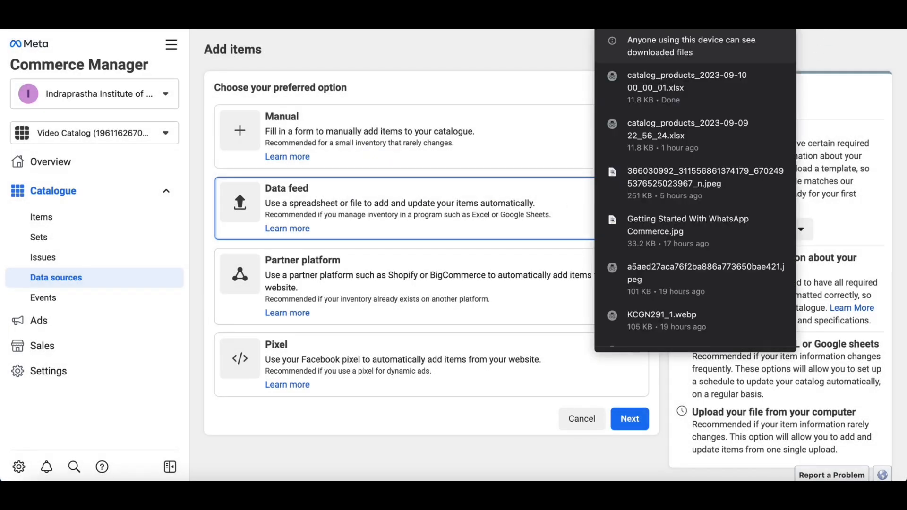
- Switch to Google Sheets in a new browser tab with a new blank spreadsheet
key(super+t)
text(sheet)
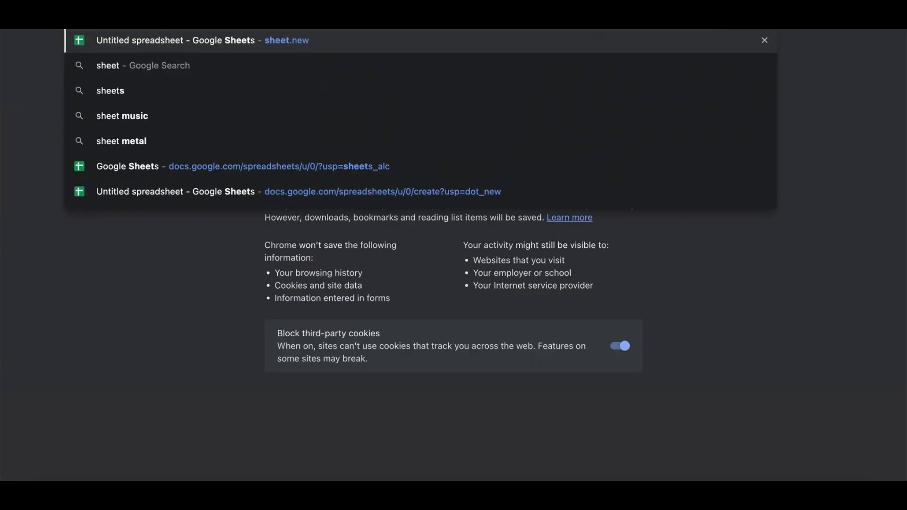
key(Return)
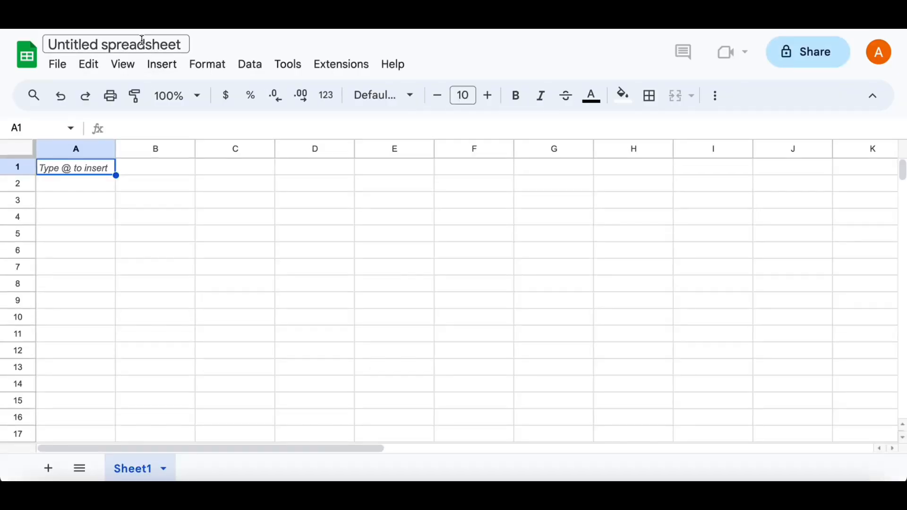
- Name the spreadsheet "demo products"
click(142, 40)
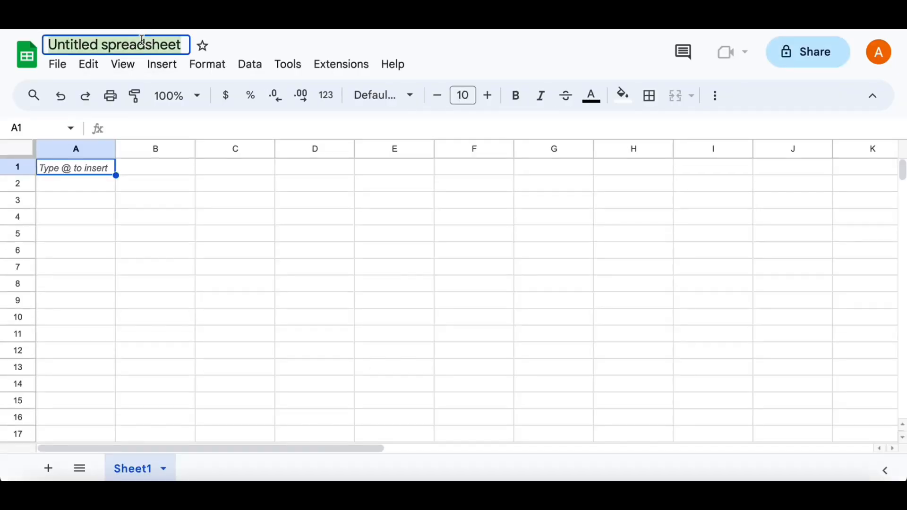
text(demo prp)
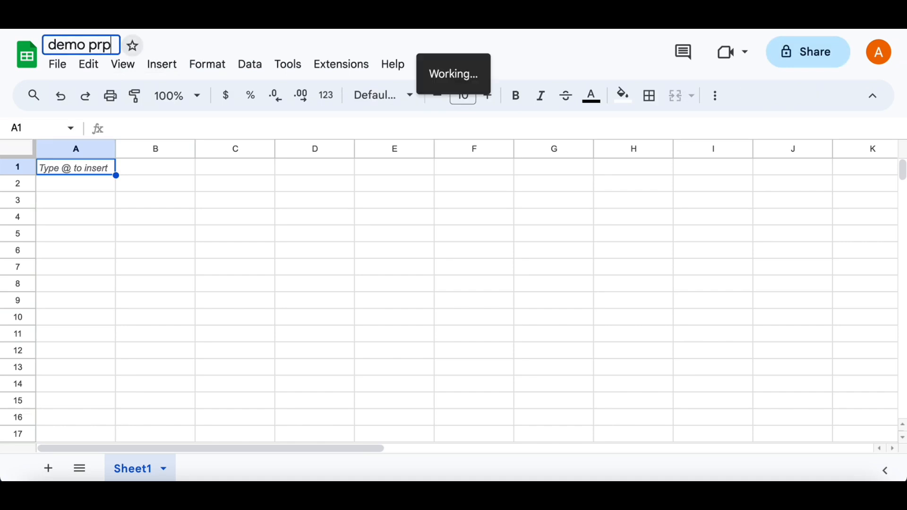
text(oduc)
key(BackSpace)
key(BackSpace)
key(BackSpace)
key(BackSpace)
key(BackSpace)
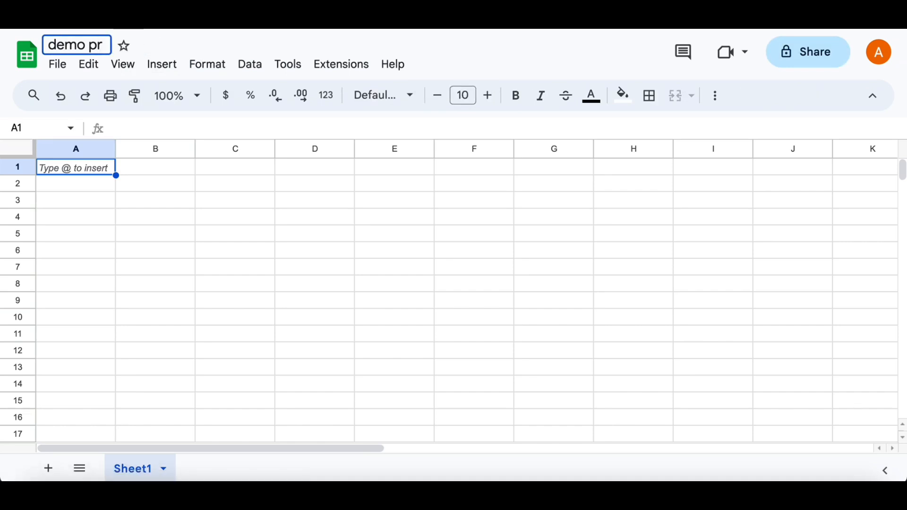
text(oducts)
click(133, 284)
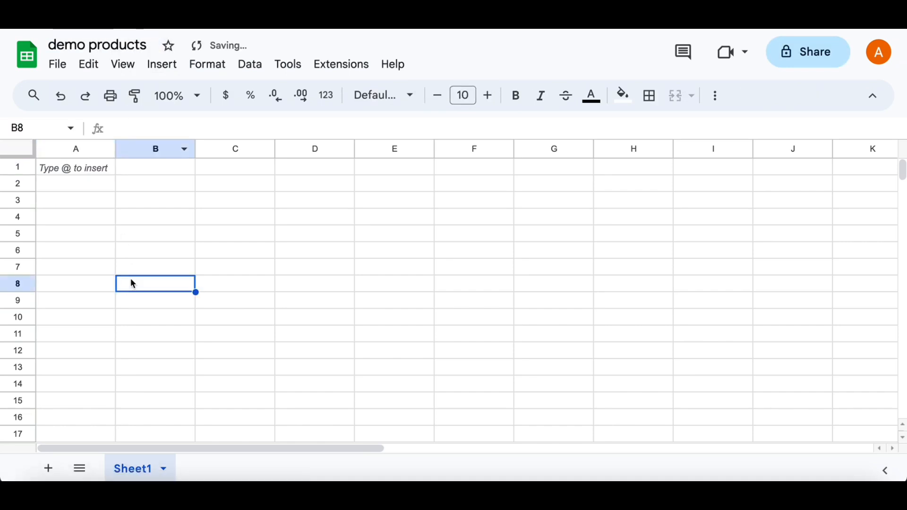
click(100, 168)
click(58, 65)
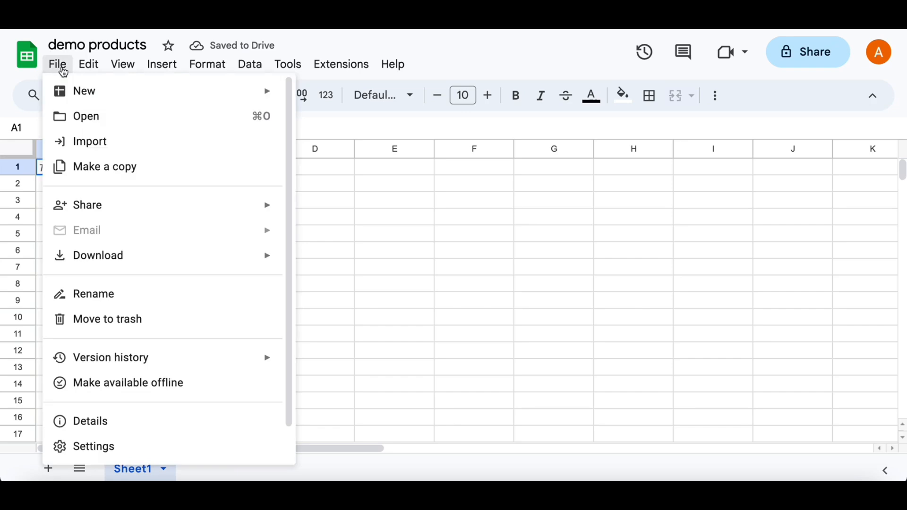
click(108, 144)
click(431, 145)
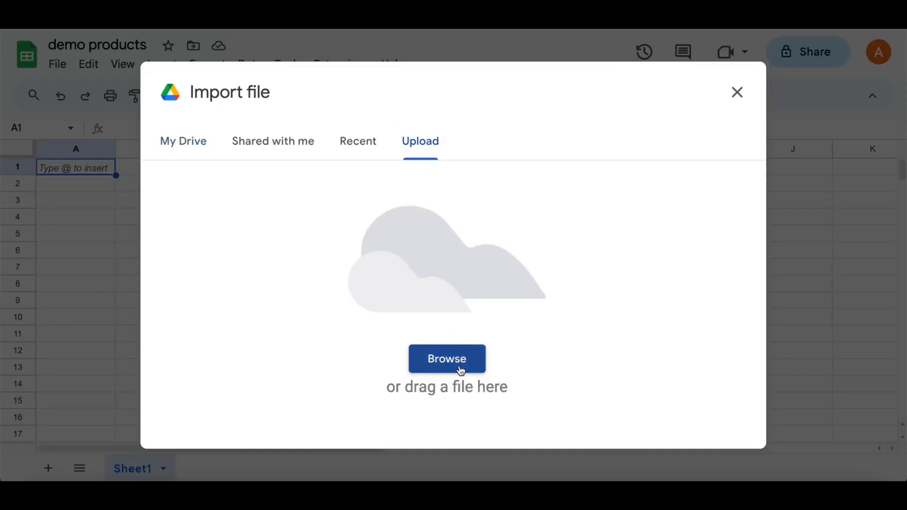
click(460, 370)
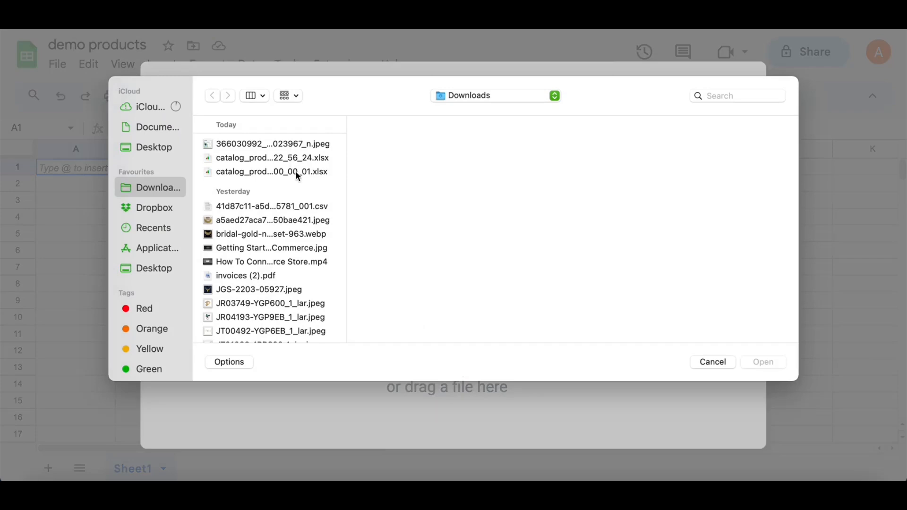
click(303, 159)
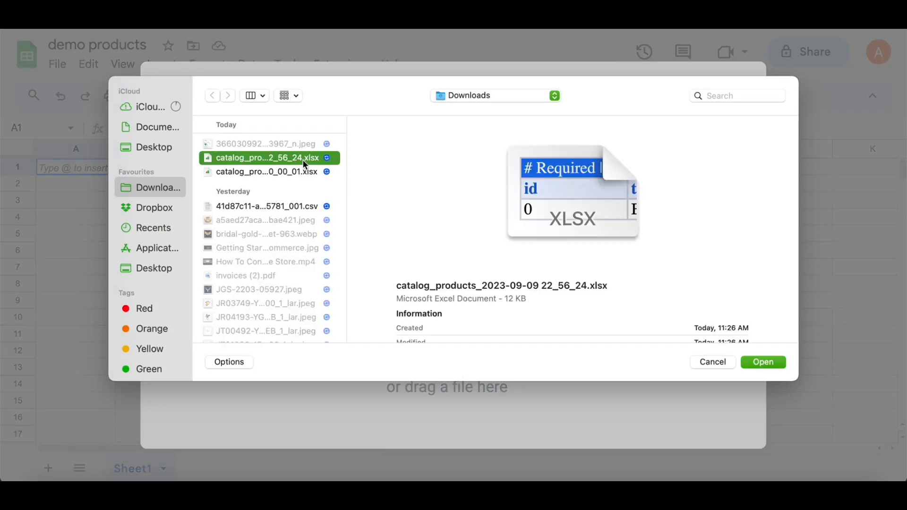
key(Down)
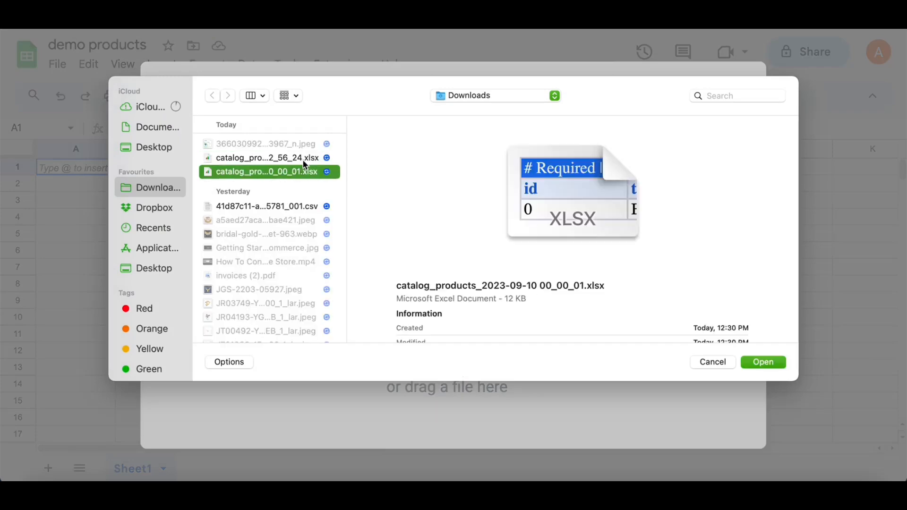
click(776, 364)
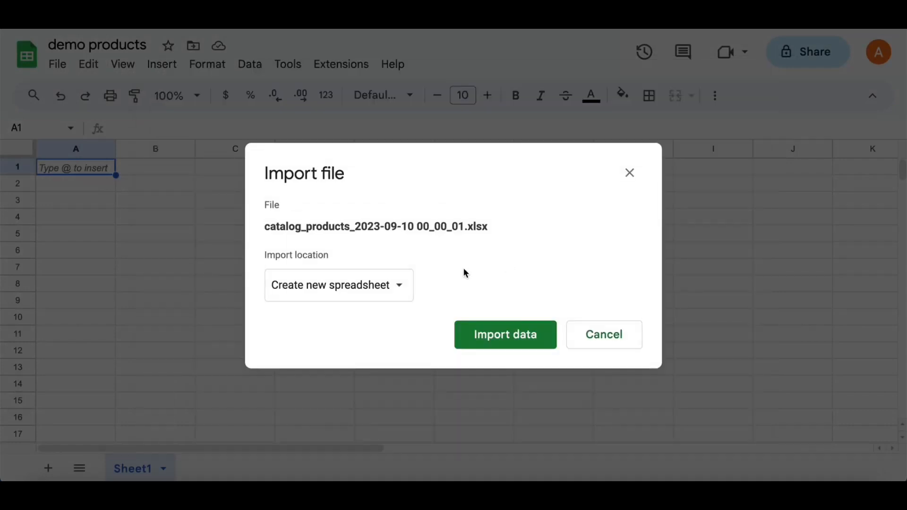
- Import the template data with the import location set to Replace spreadsheet
click(312, 292)
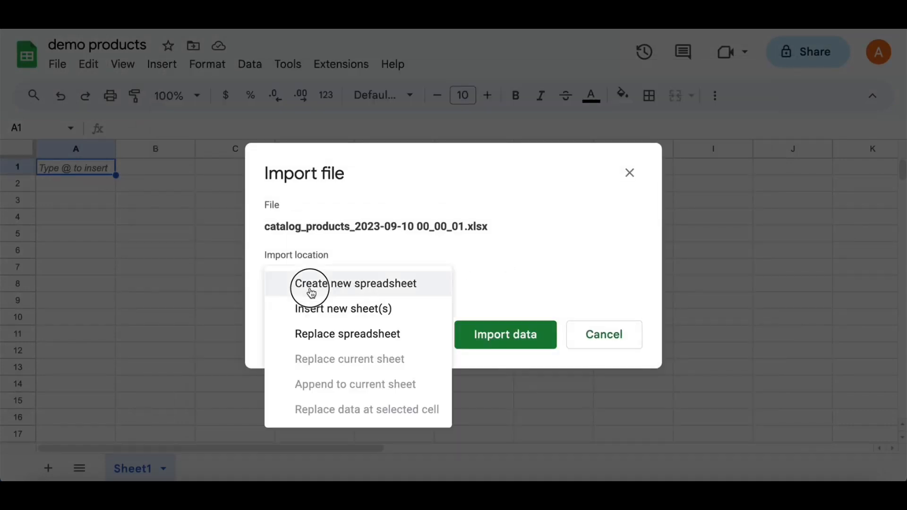
click(346, 333)
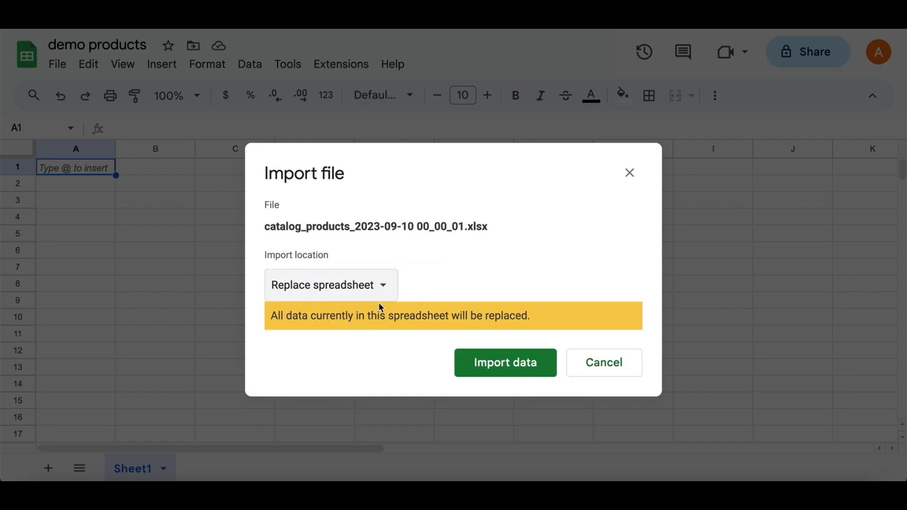
click(533, 373)
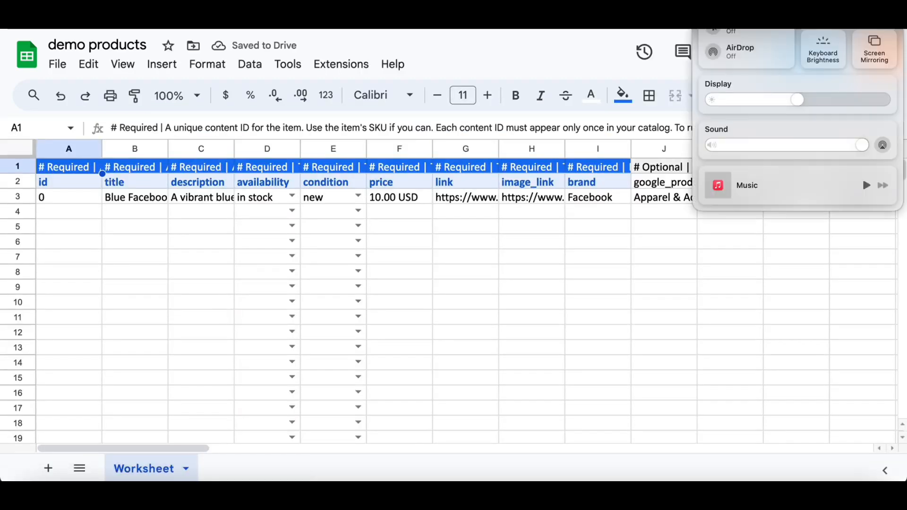
drag(786, 146, 700, 146)
click(488, 257)
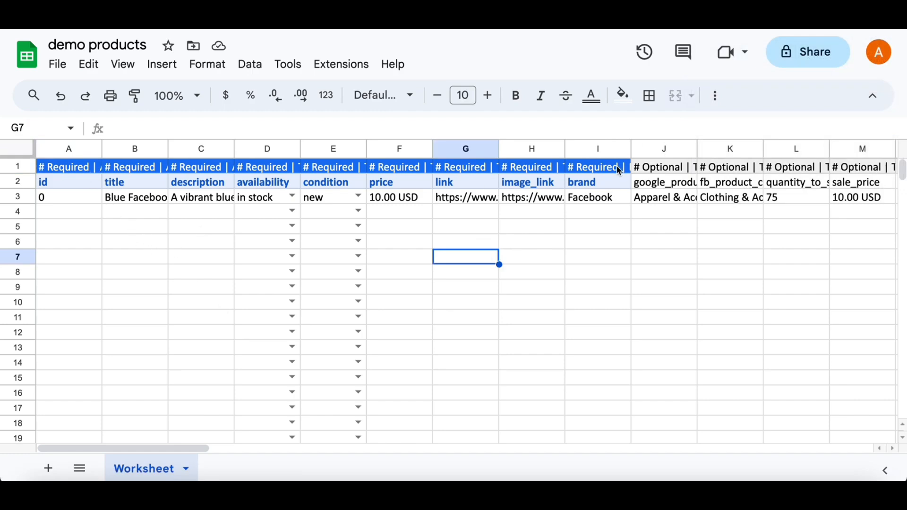
- Examine the optional template columns that follow the brand column, reading their header descriptions in row 1
click(668, 167)
key(Right)
key(Right)
key(Right)
key(Right)
key(Right)
key(Right)
key(Right)
key(Right)
key(Right)
key(Right)
key(Right)
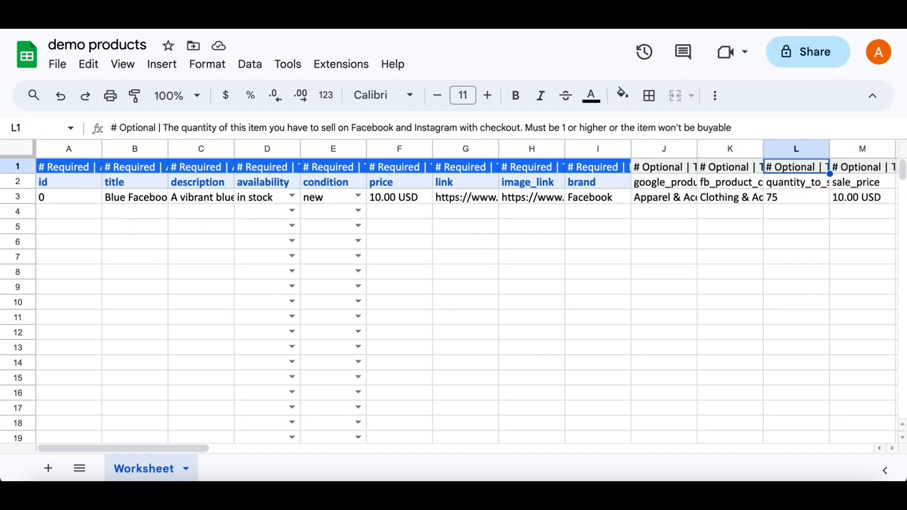
key(Right)
key(Right)
key(Right)
key(Right)
key(Right)
key(Right)
key(Right)
key(Right)
key(Right)
key(Right)
key(Right)
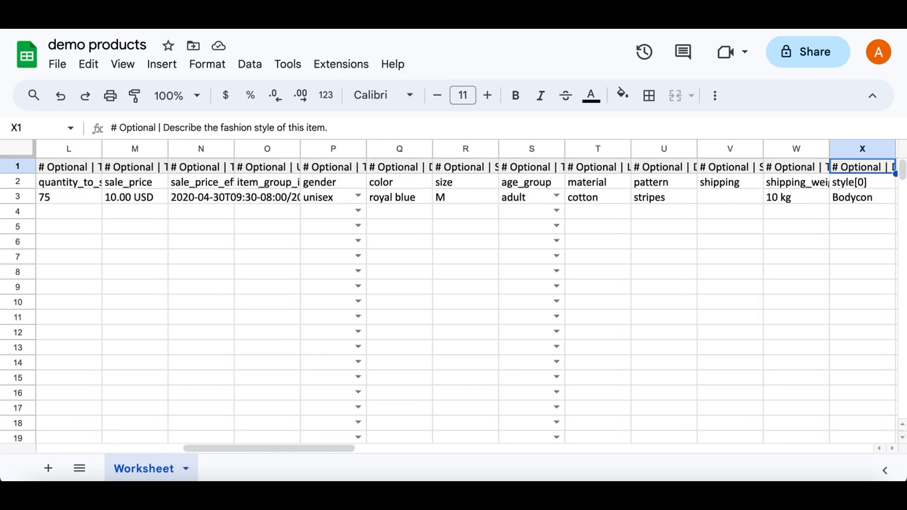
key(Right)
key(Right)
key(Right)
key(Right)
key(Right)
key(Right)
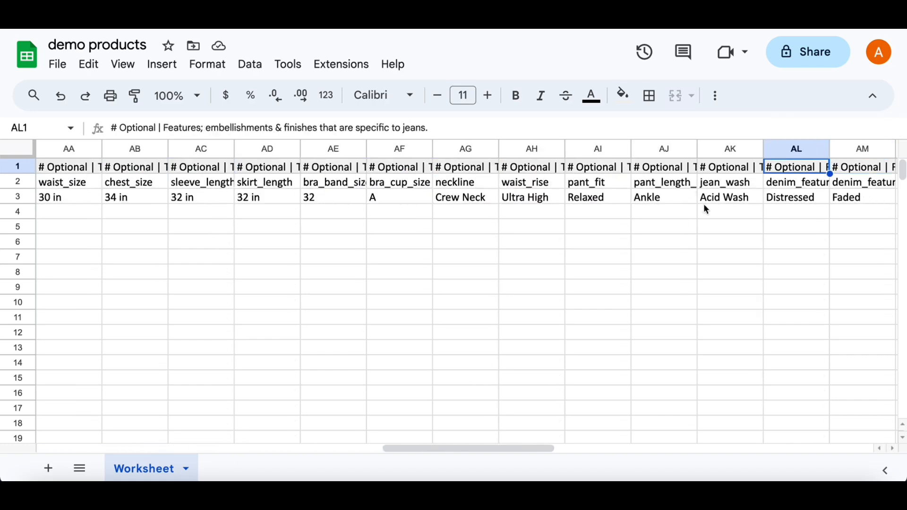
click(410, 248)
scroll(409, 248, left, 10)
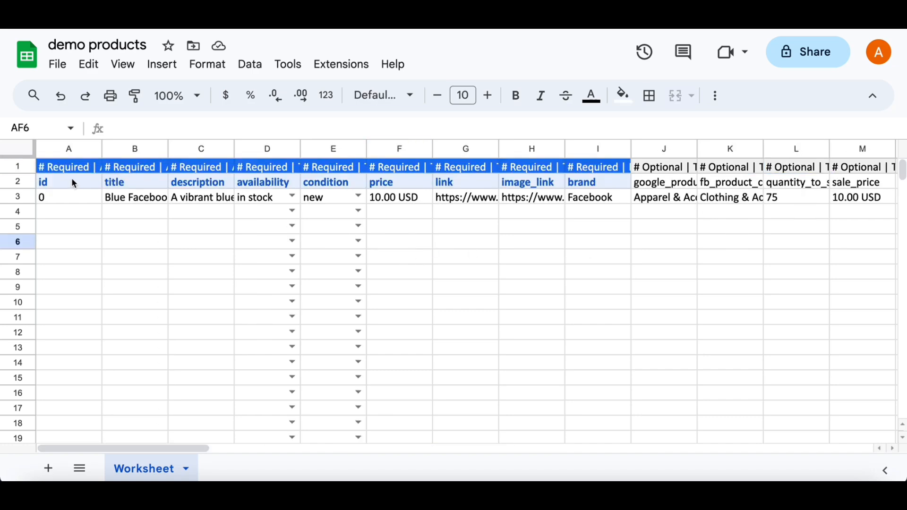
- Delete all optional columns from J through BK, keeping only the required columns up to brand
click(654, 144)
scroll(705, 215, right, 15)
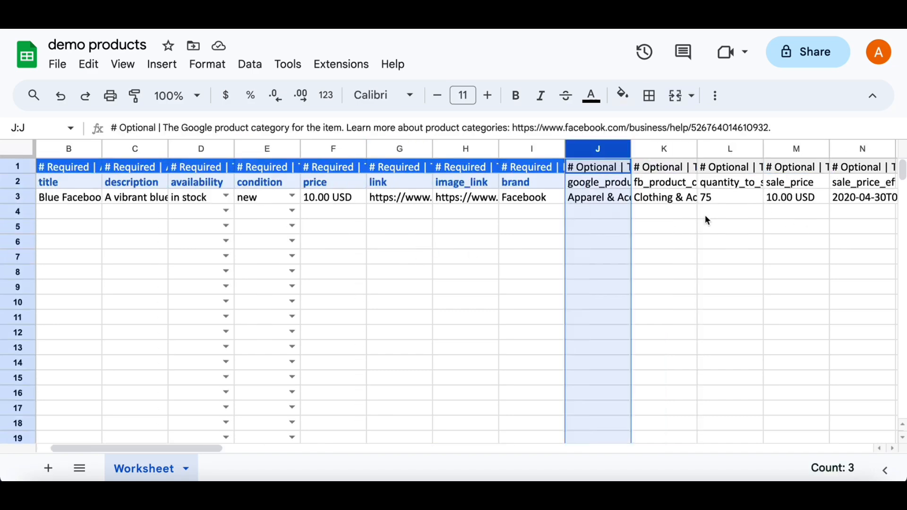
shift+click(867, 149)
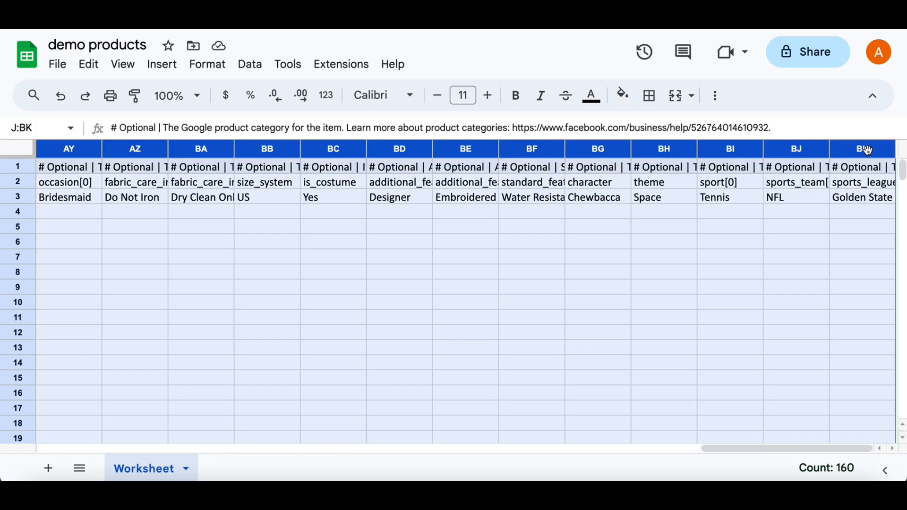
right_click(866, 149)
click(884, 274)
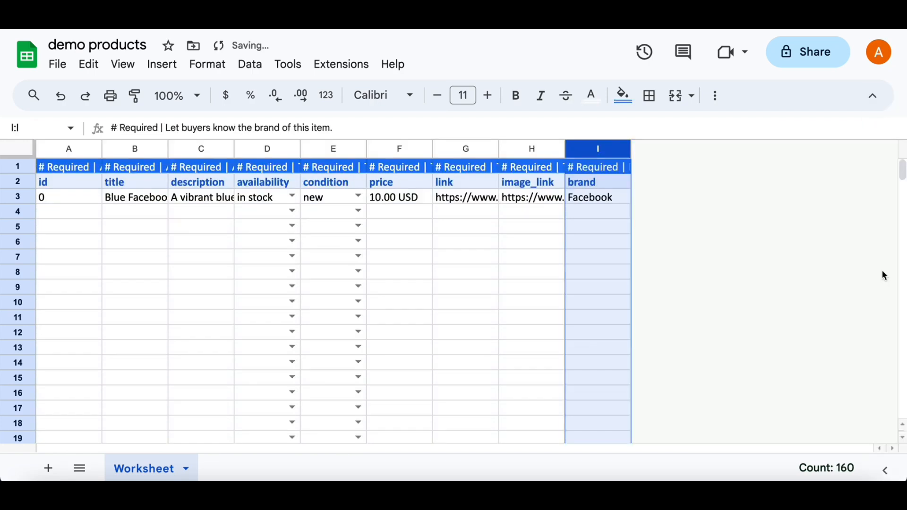
- Delete the first row with the field descriptions so the column names become the header row
click(269, 241)
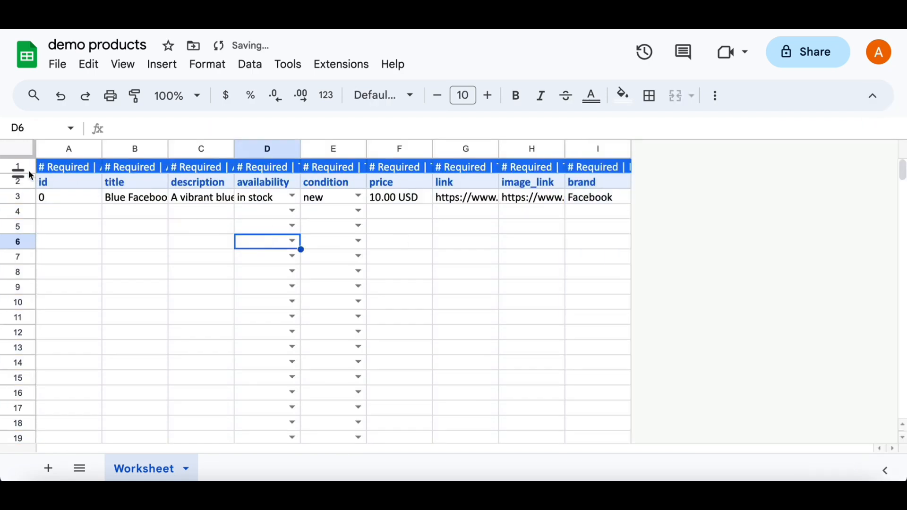
click(15, 169)
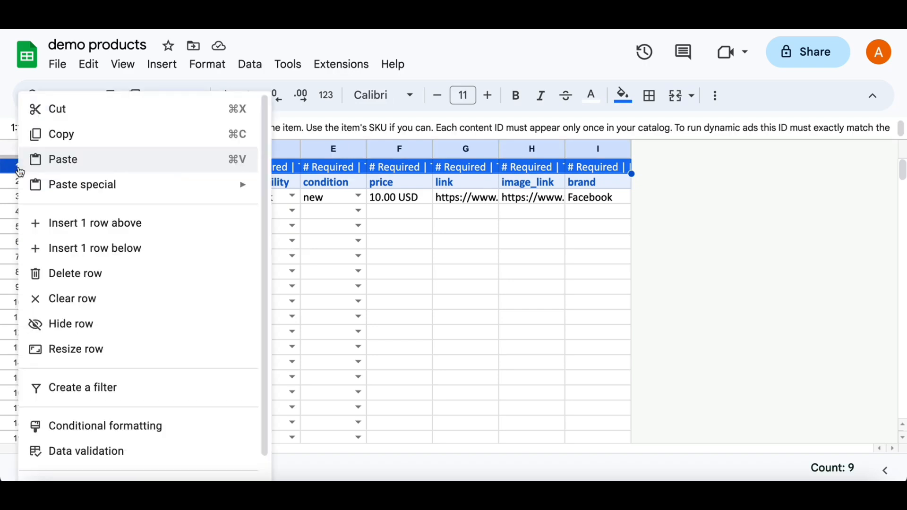
right_click(17, 168)
click(91, 275)
click(407, 244)
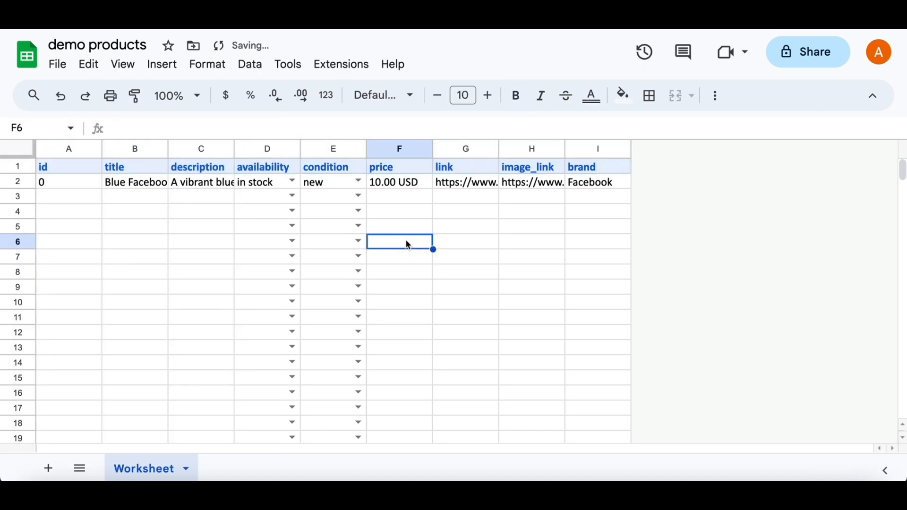
- Enter the product ids 100, 101 and 102 in cells A3 to A5, below the sample item
click(79, 167)
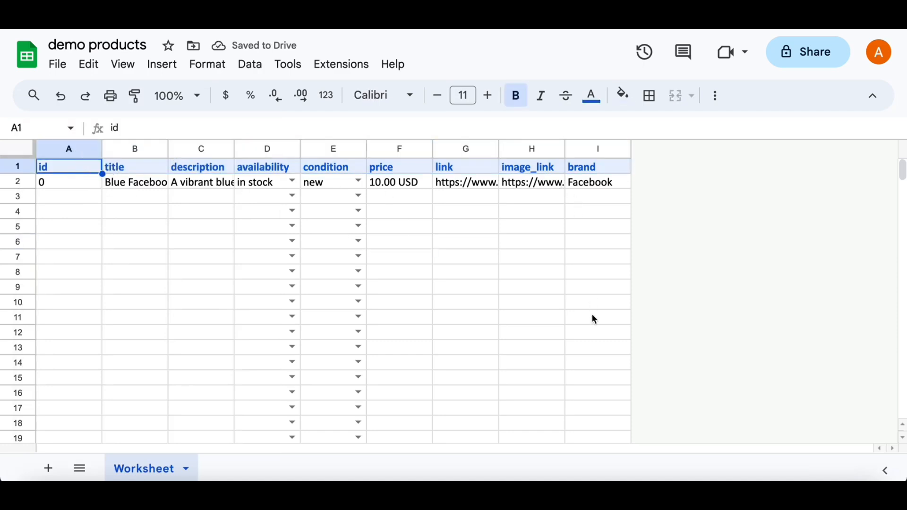
click(67, 185)
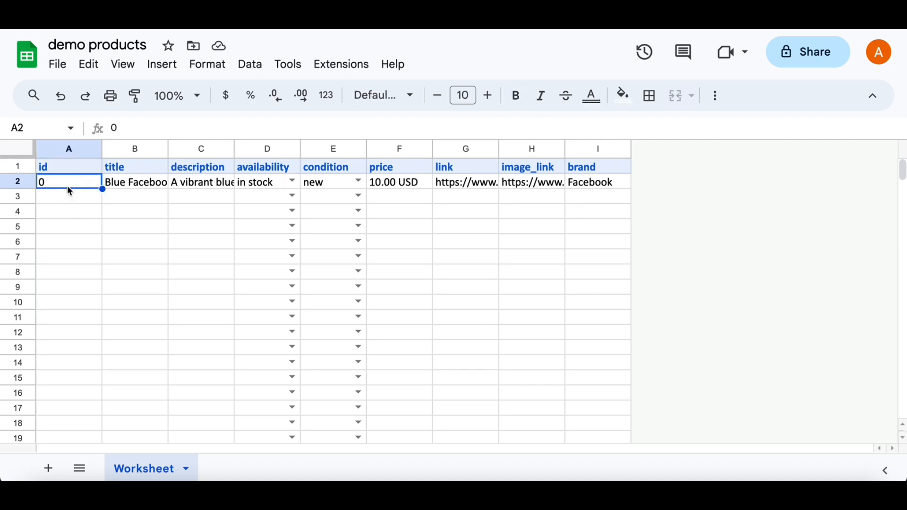
key(Down)
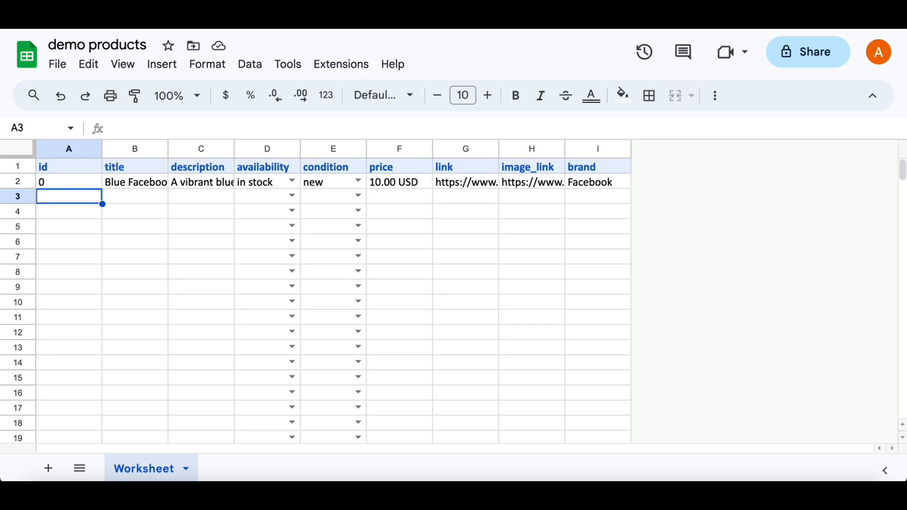
text(100)
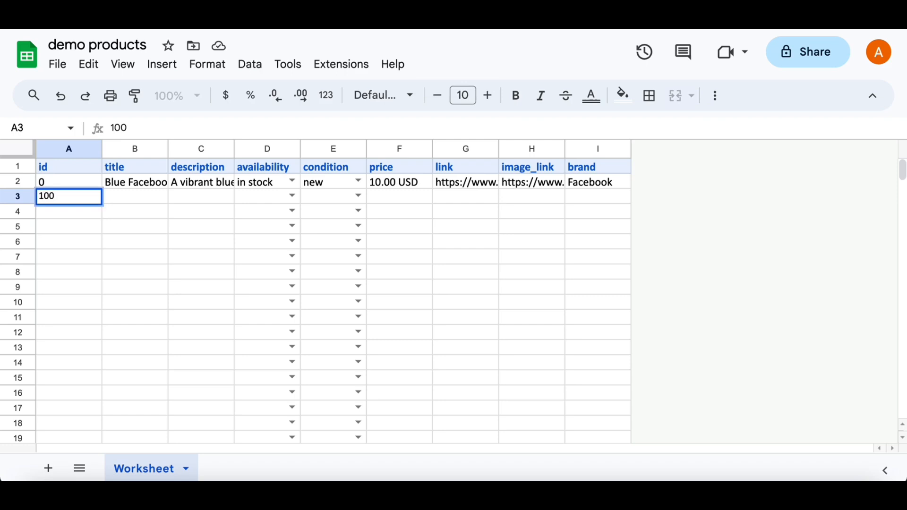
key(Return)
text(101)
key(Return)
text(102)
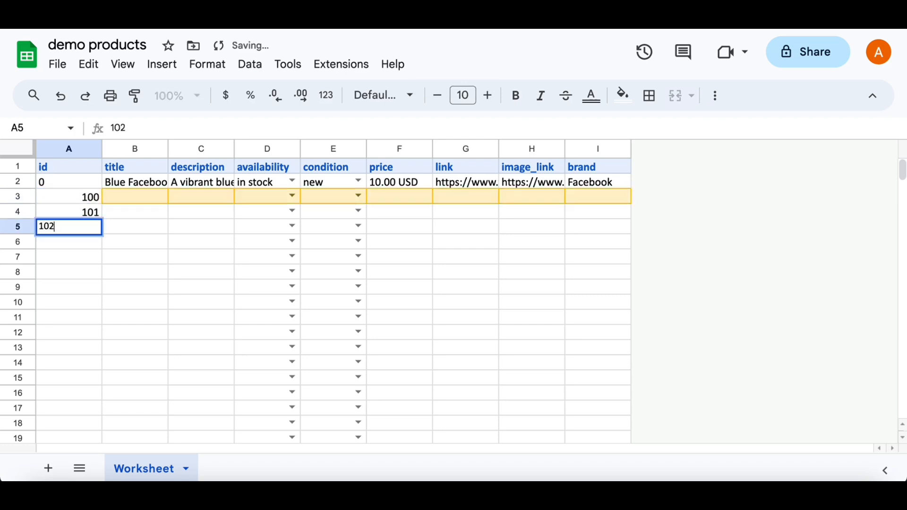
key(Return)
- Copy the sample item's title and description from row 2 into rows 3 to 5
click(137, 188)
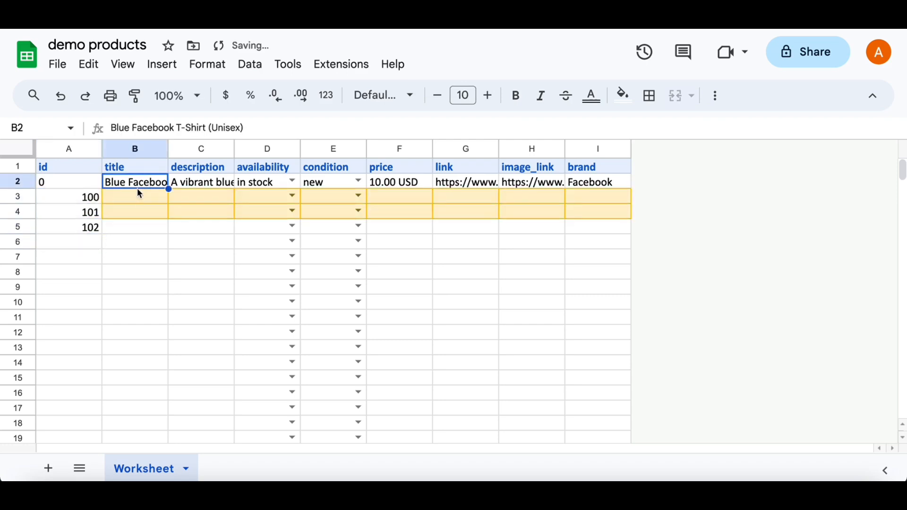
key(shift+Right)
key(ctrl+c)
key(Down)
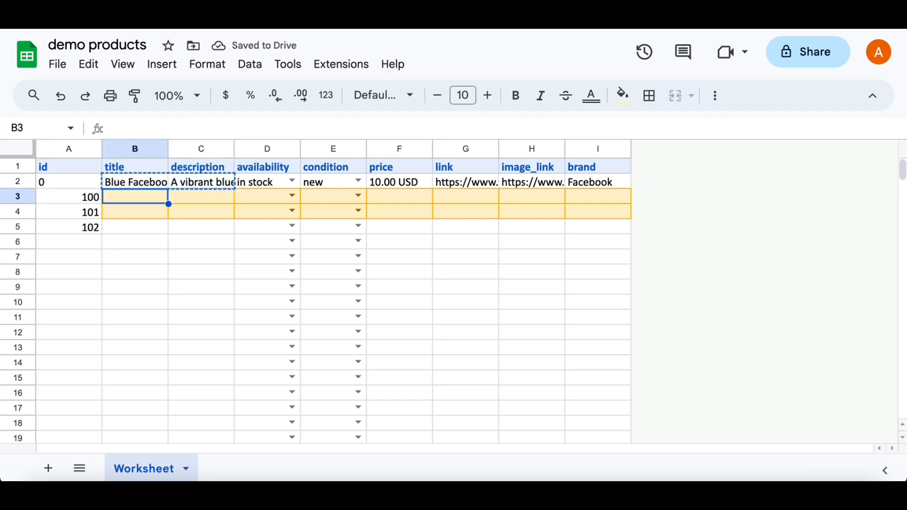
key(ctrl+v)
key(Down)
key(ctrl+v)
key(Down)
key(ctrl+v)
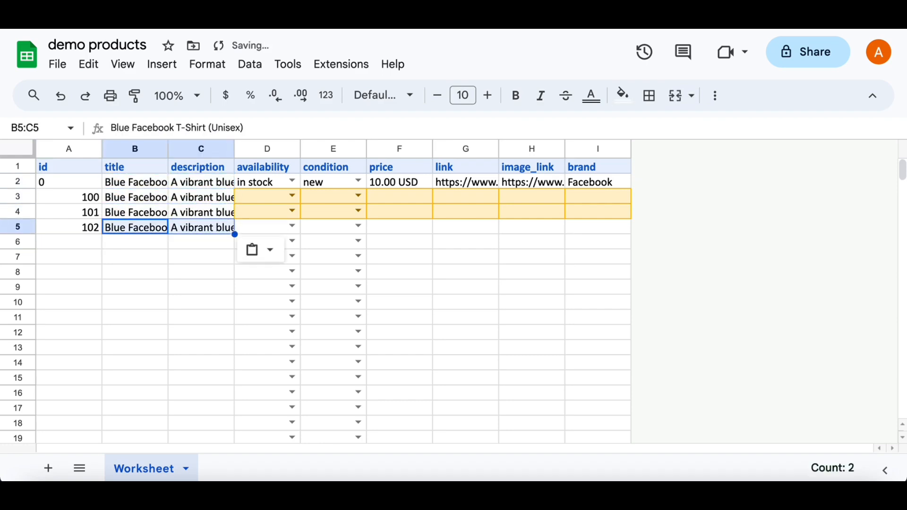
- Set the availability of the three new products in rows 3 to 5 to in stock
key(Right)
key(Right)
key(Up)
key(Up)
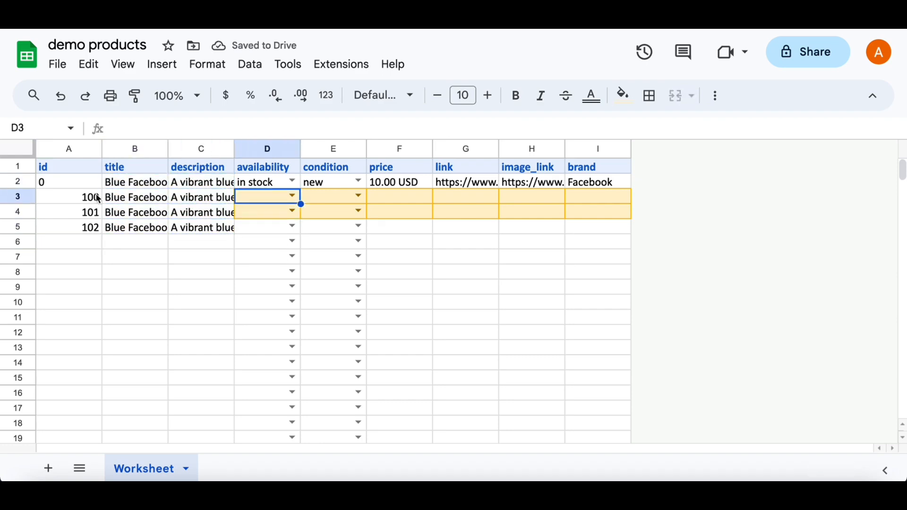
click(288, 203)
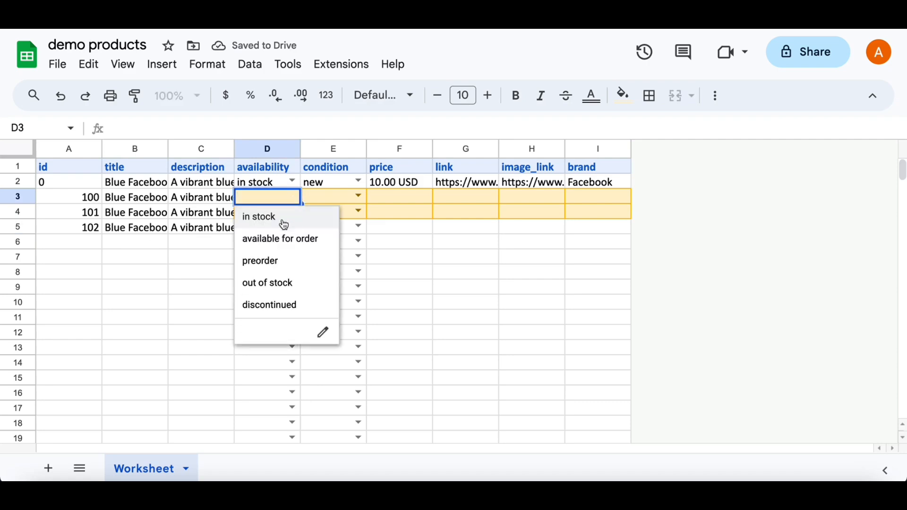
click(284, 221)
click(293, 211)
click(290, 240)
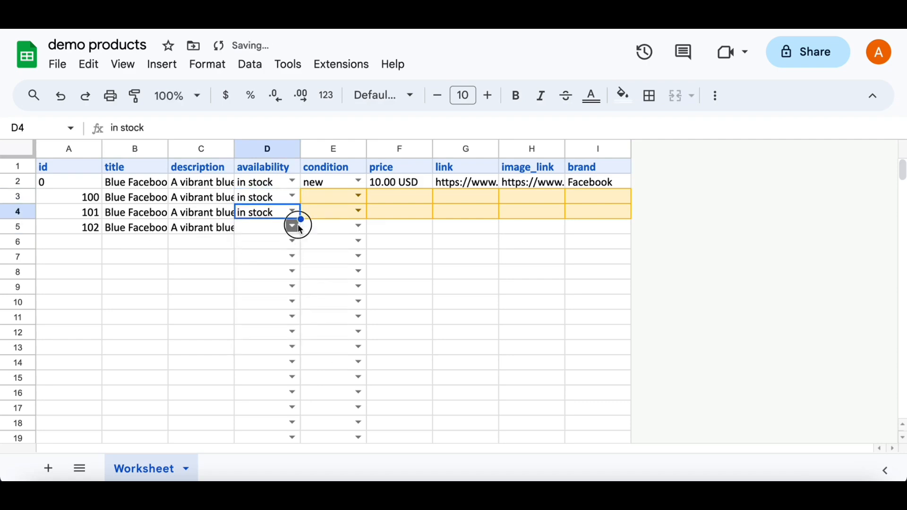
click(294, 226)
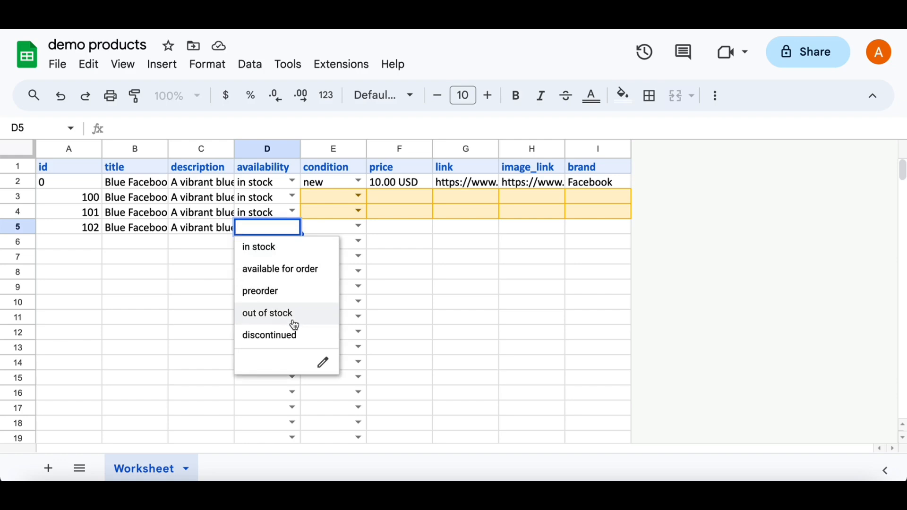
click(284, 255)
- Set the condition of the three products in rows 3 to 5 to new
click(359, 196)
click(354, 217)
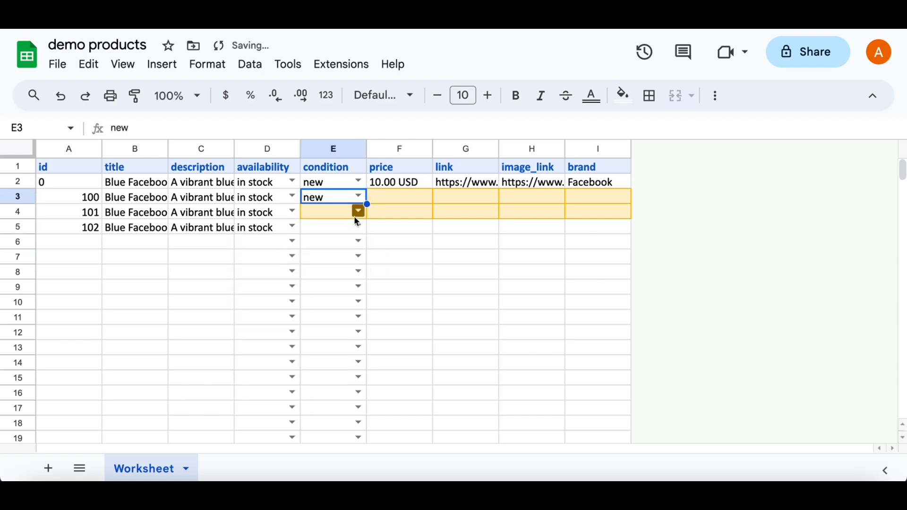
click(359, 211)
click(357, 231)
click(359, 227)
click(355, 245)
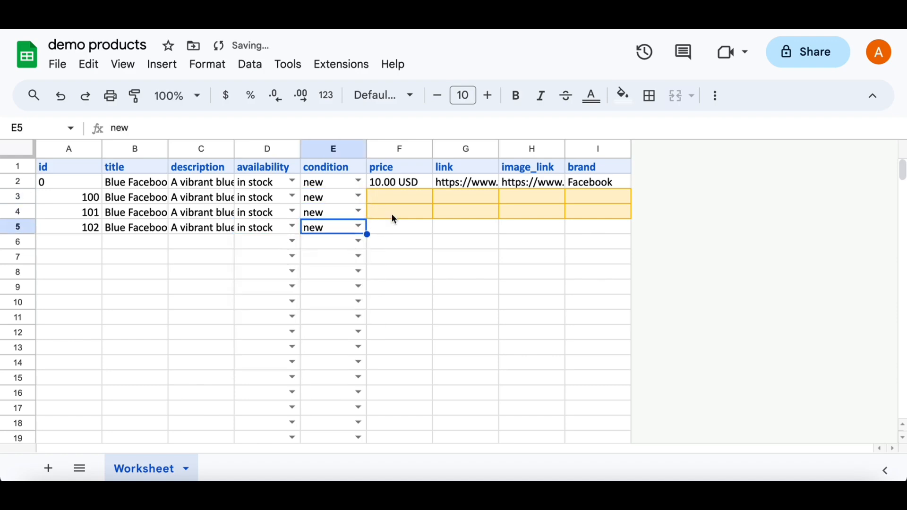
- Following the sample price's format, enter 1000.00 INR for product 100 and 1200.00 INR for product 101
click(405, 185)
double_click(402, 184)
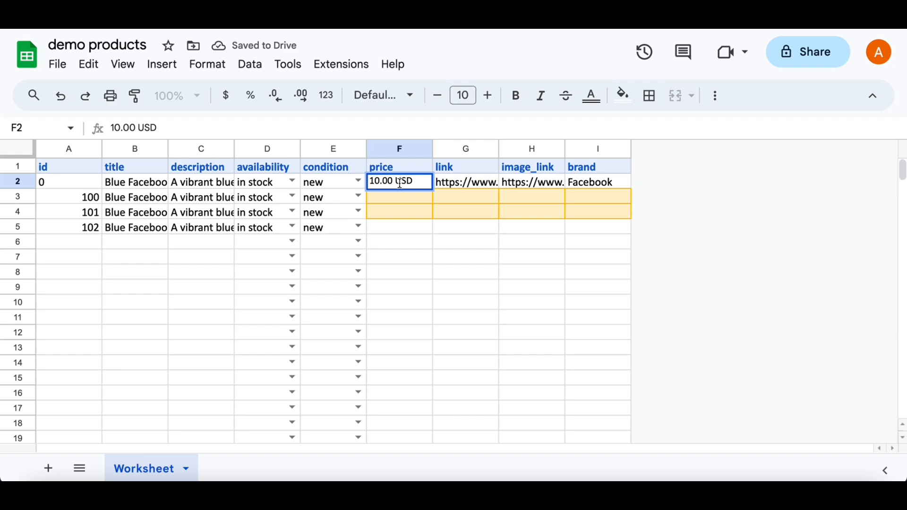
double_click(385, 181)
double_click(397, 182)
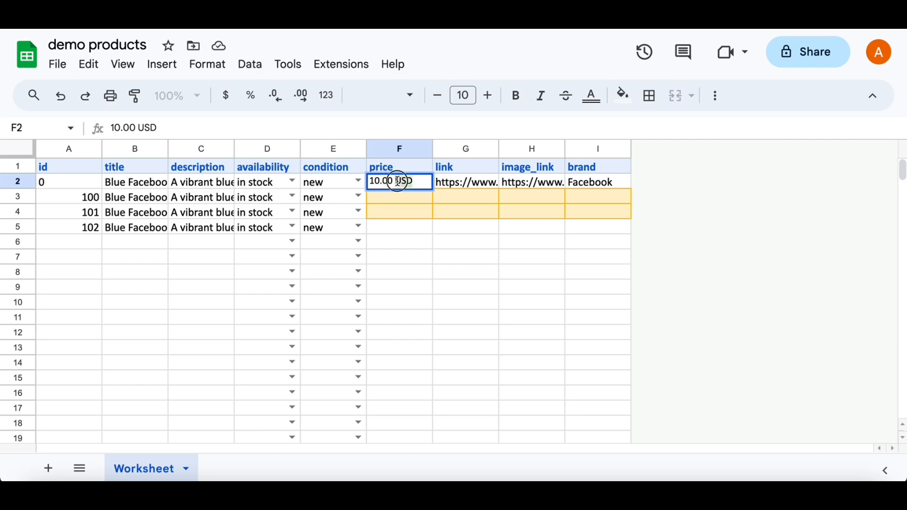
click(421, 203)
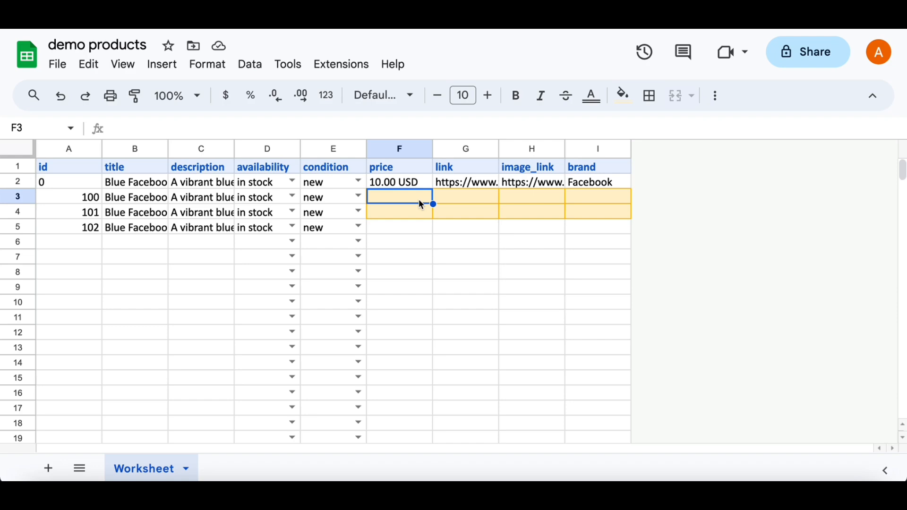
text(1000)
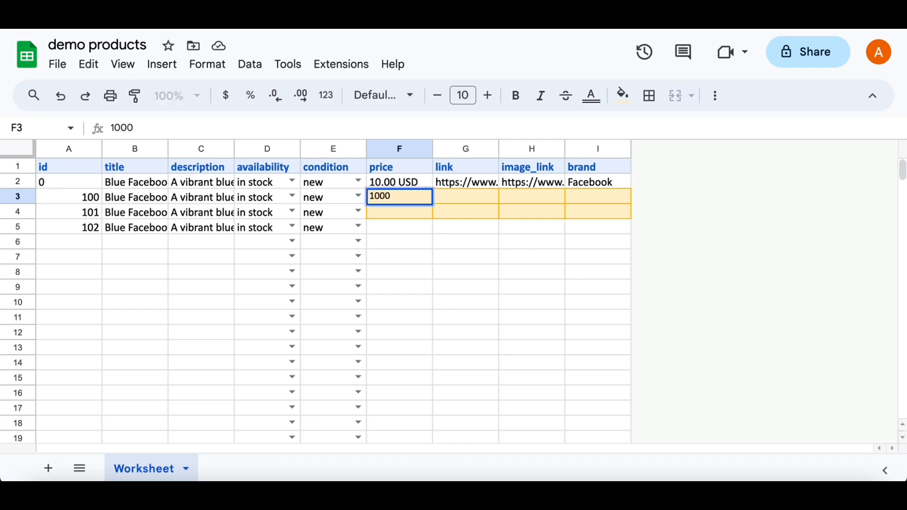
text(.00 INR)
key(Return)
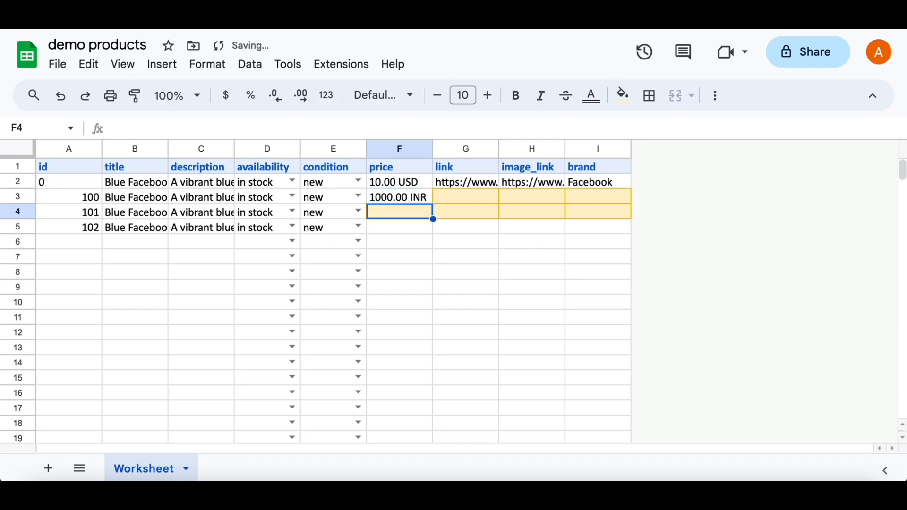
text(1200)
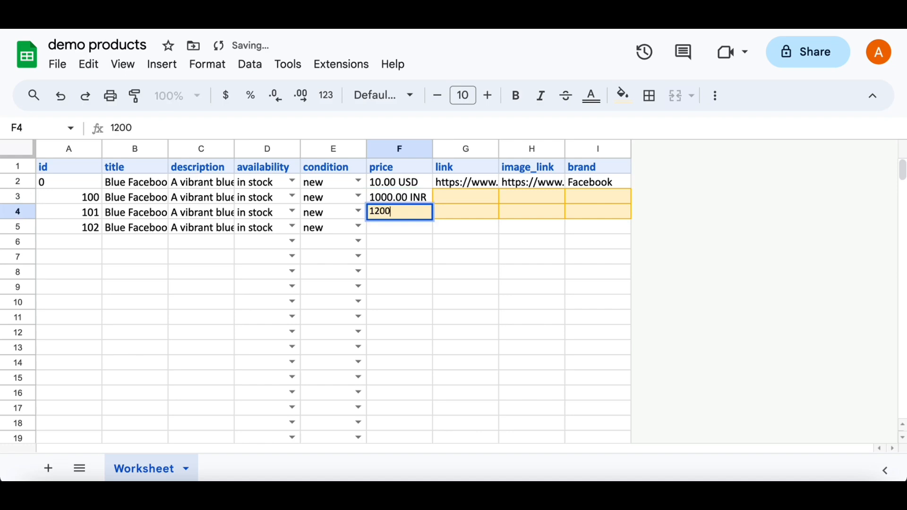
text(.00 IN)
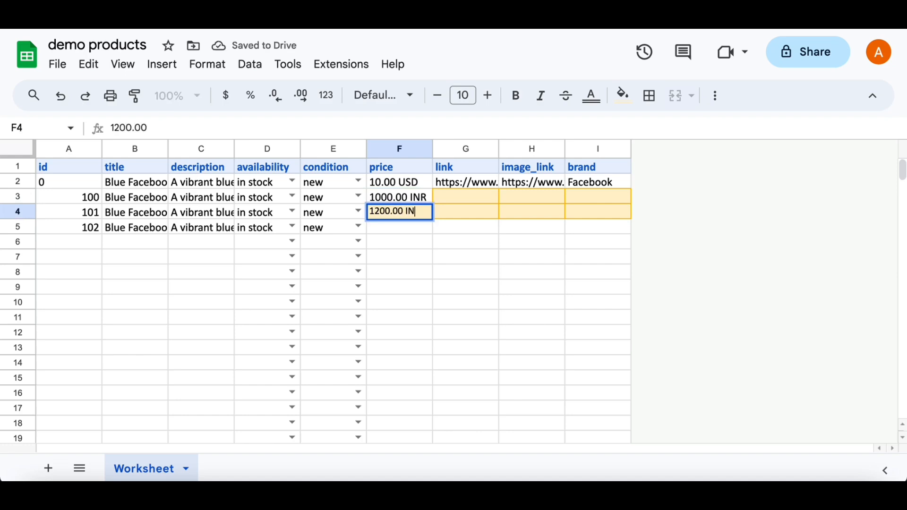
text(R)
key(Return)
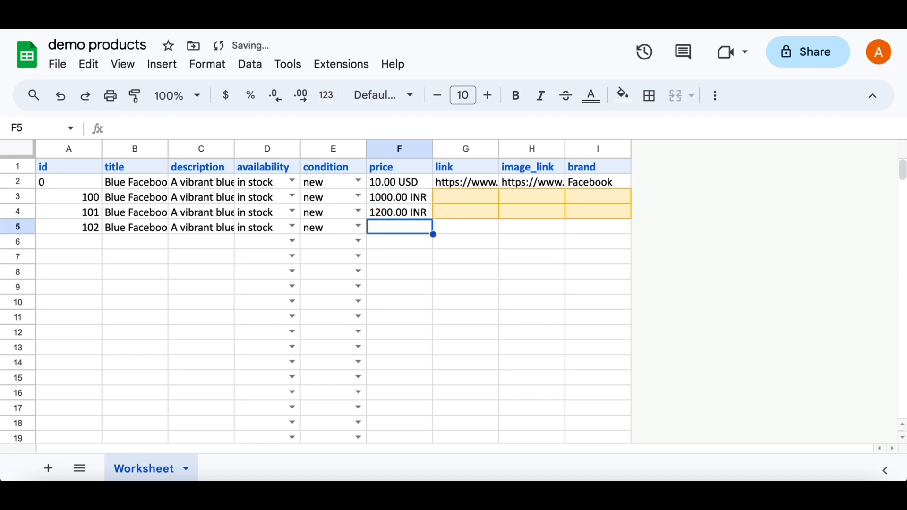
- Enter 999.00 INR as the price of product 102 in row 5
text(1000)
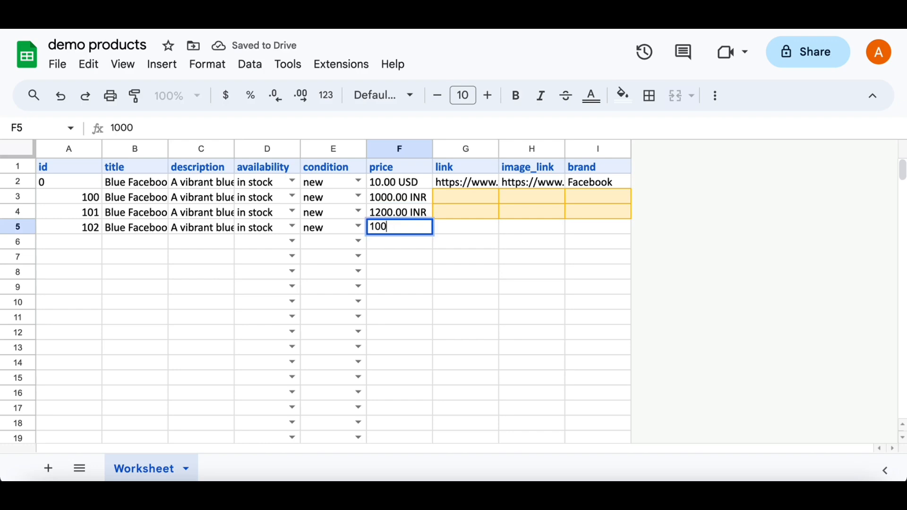
key(BackSpace)
key(BackSpace)
key(BackSpace)
text(999.)
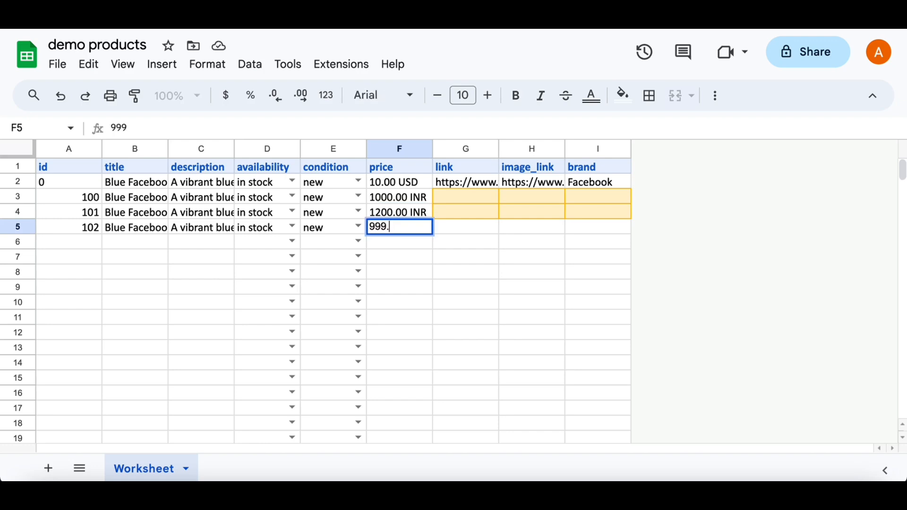
text(00 INR)
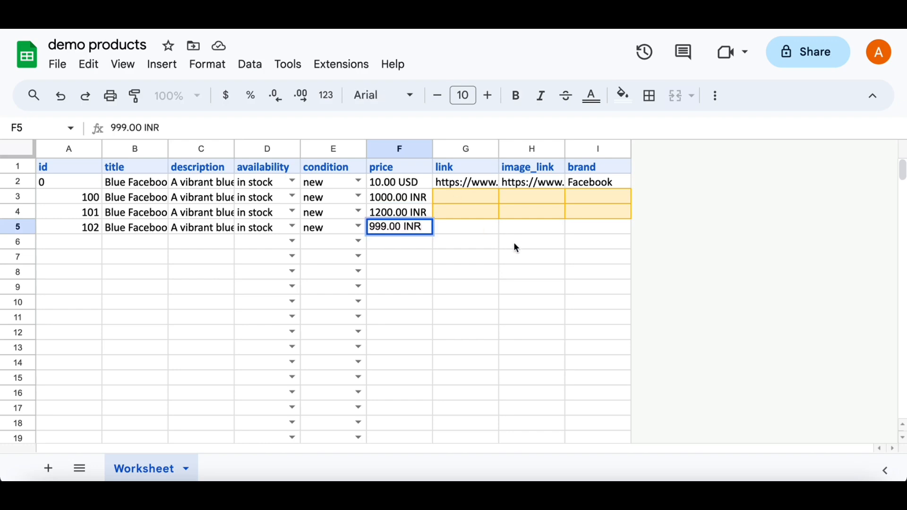
click(513, 241)
- Copy the sample product link from G2 into cells G3, G4 and G5
click(465, 194)
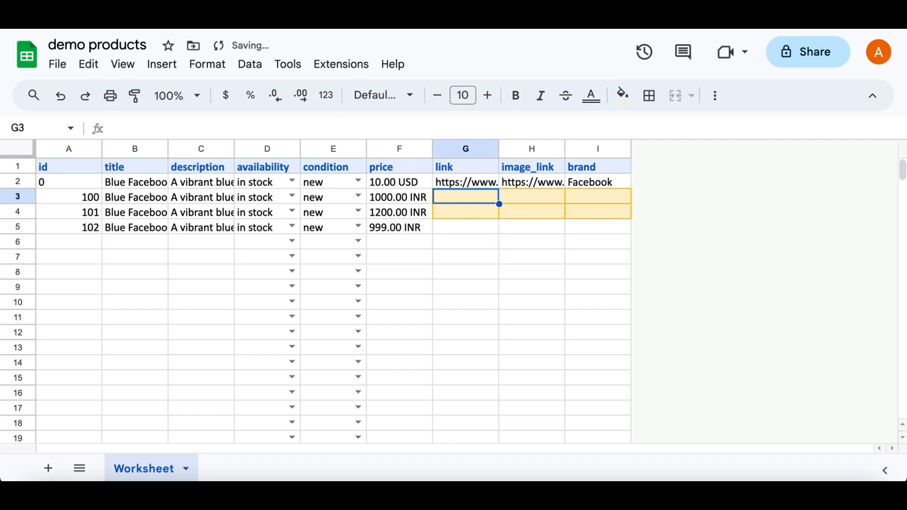
click(466, 211)
click(465, 182)
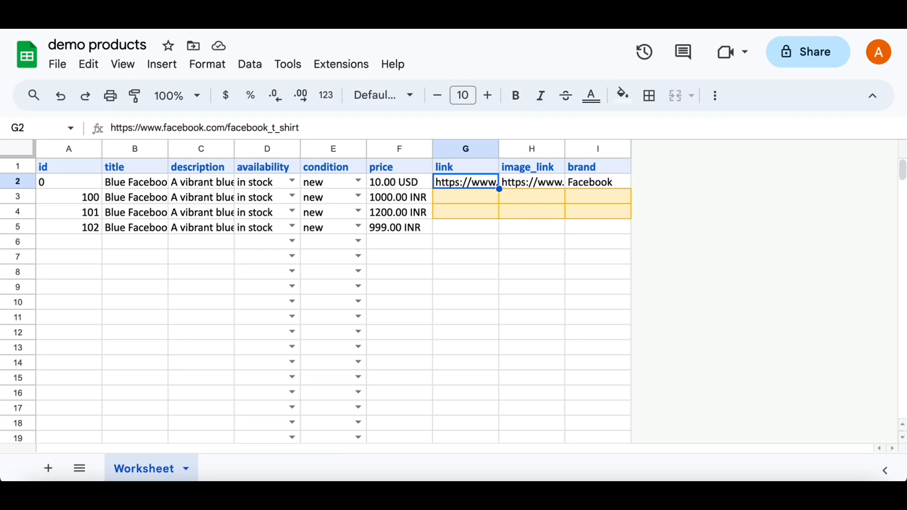
click(466, 196)
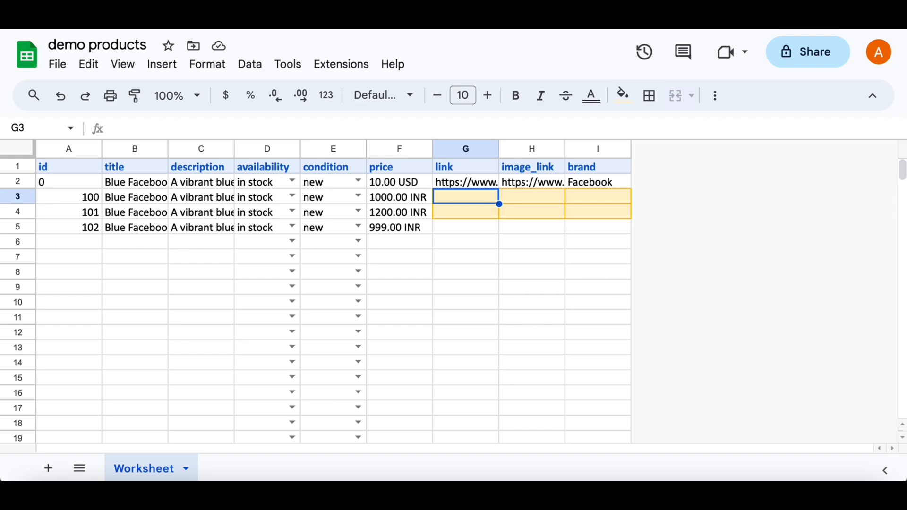
click(465, 182)
key(ctrl+c)
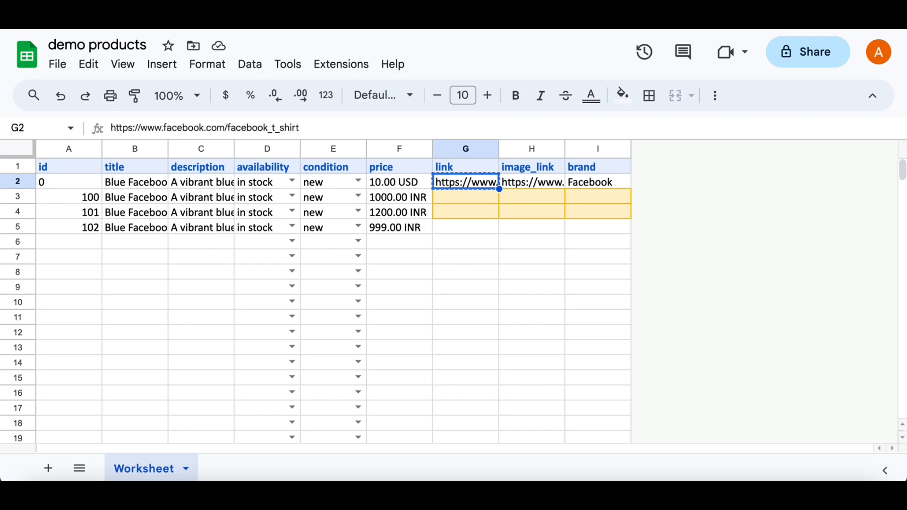
key(Down)
key(ctrl+v)
key(Down)
key(ctrl+v)
key(Down)
key(ctrl+v)
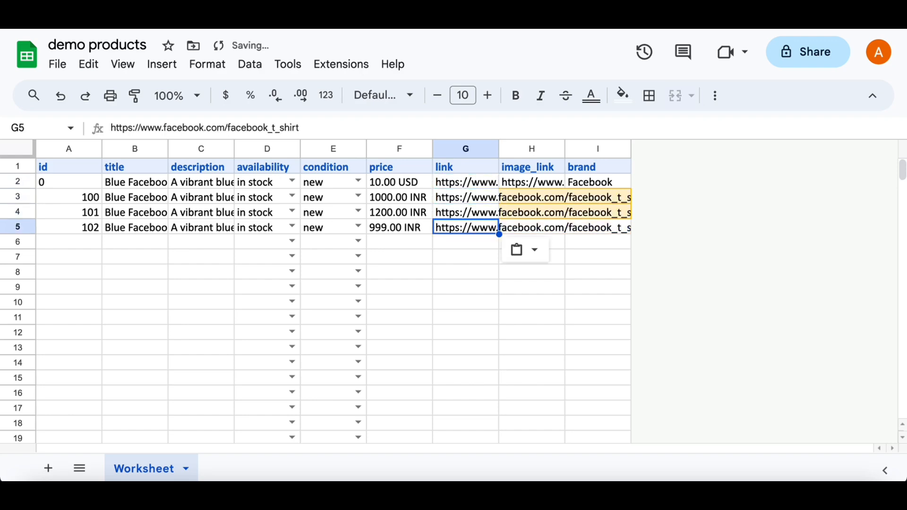
- Copy the sample image_link from H2 into cells H3 to H5 and return to H3
key(Right)
key(Up)
key(Up)
key(Up)
key(ctrl+c)
key(Down)
key(ctrl+v)
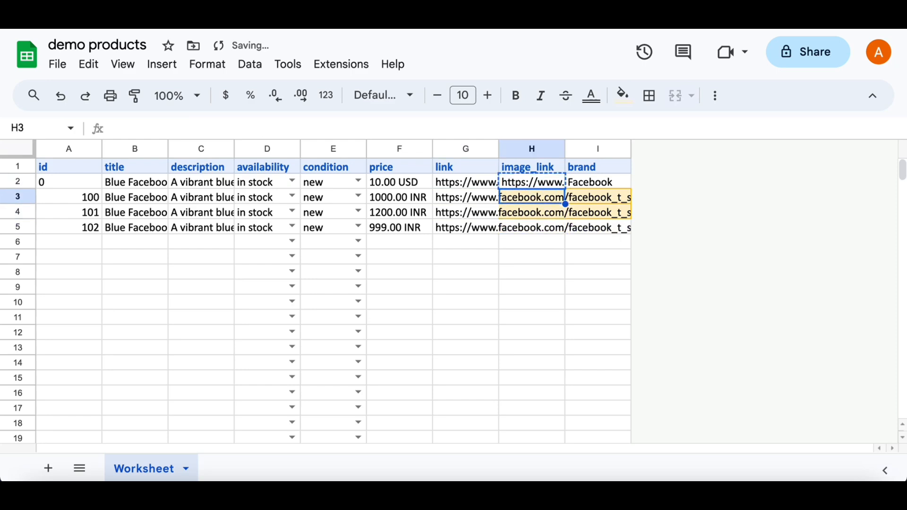
key(Down)
key(ctrl+v)
key(Down)
key(ctrl+v)
key(Up)
key(Up)
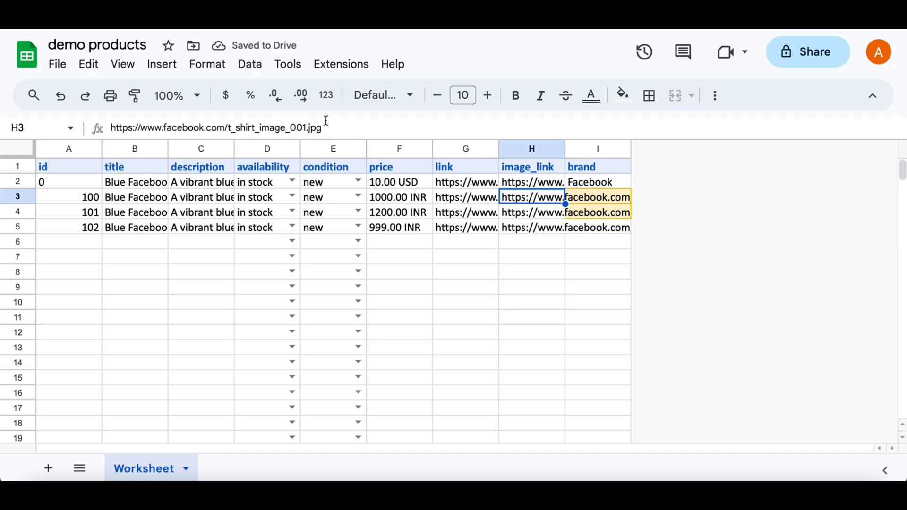
- Enter Demo as the brand of products 100, 101 and 102 in cells I3 to I5
drag(323, 128, 87, 129)
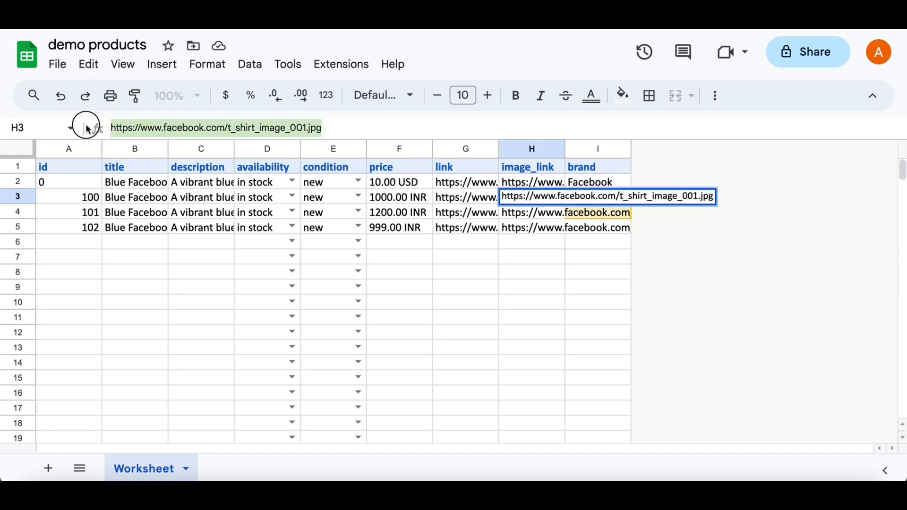
click(627, 246)
click(597, 201)
text(Demo)
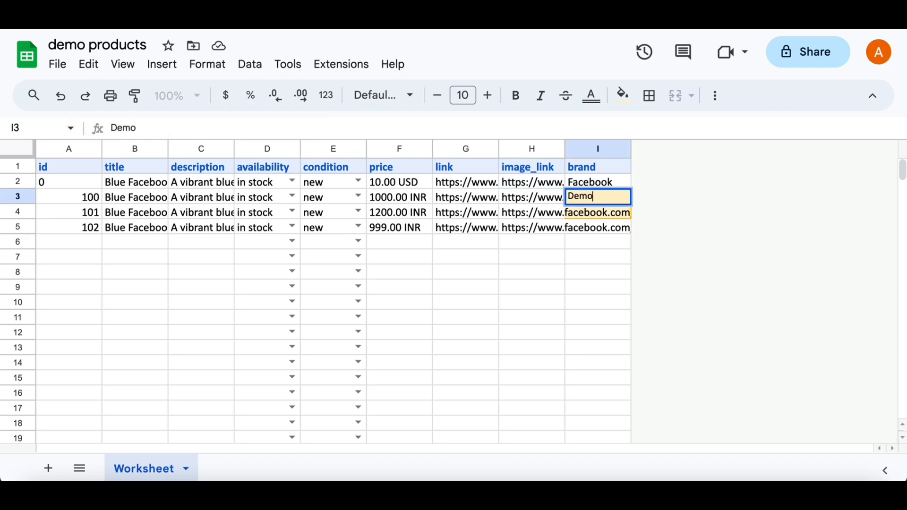
key(Return)
text(Demo)
key(Return)
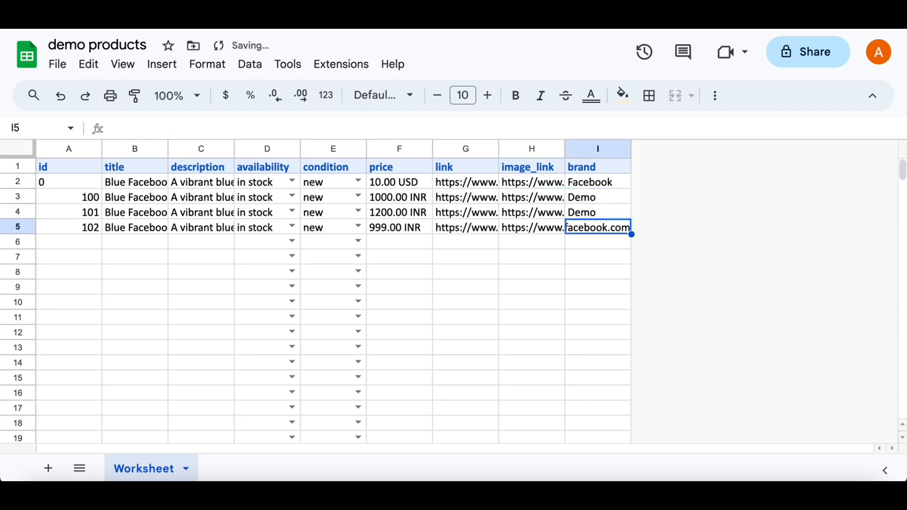
text(Demo)
click(593, 264)
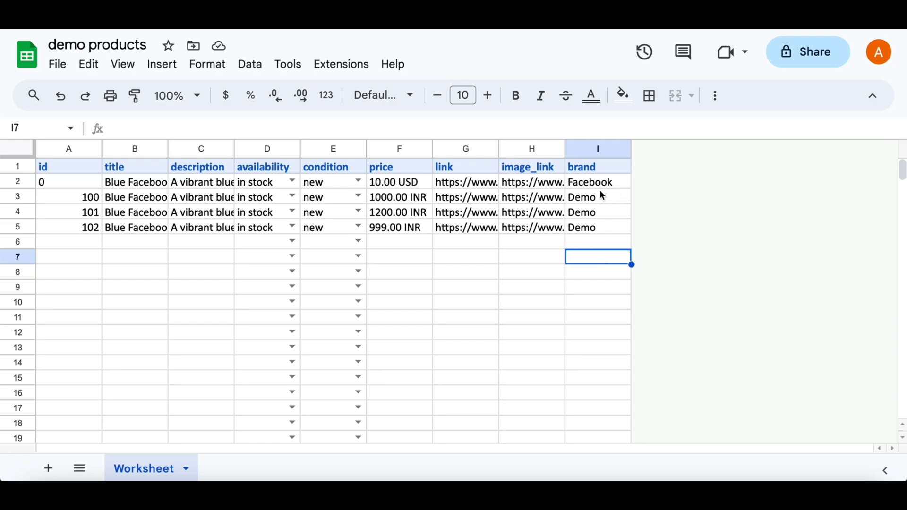
drag(602, 198, 598, 244)
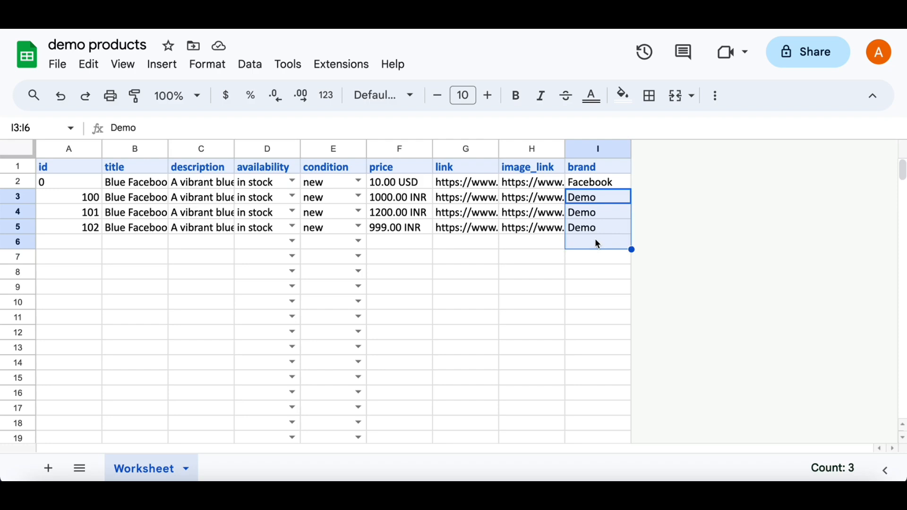
click(604, 264)
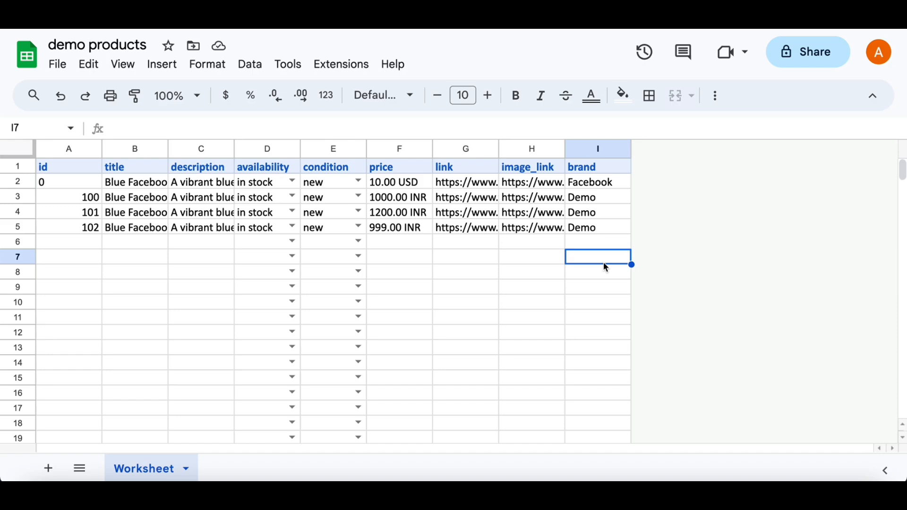
- Insert three empty columns immediately after the brand column
click(598, 149)
right_click(598, 149)
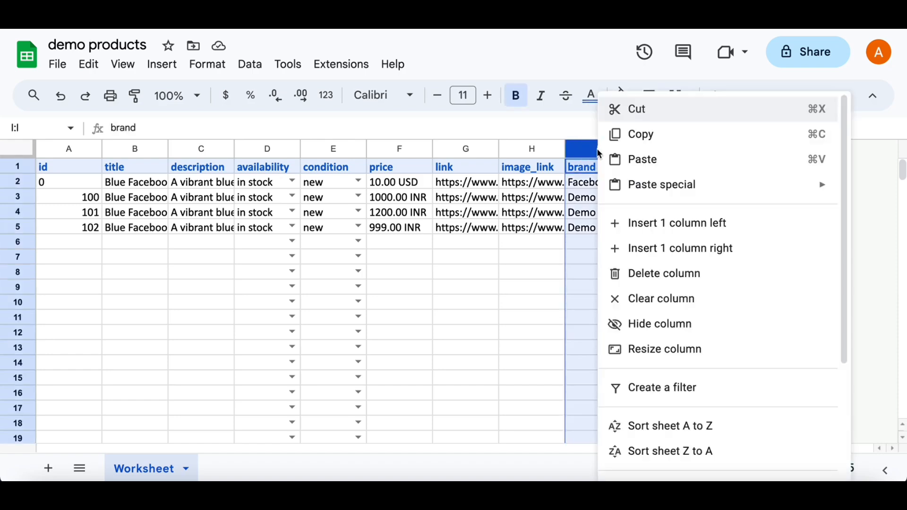
click(681, 250)
right_click(589, 150)
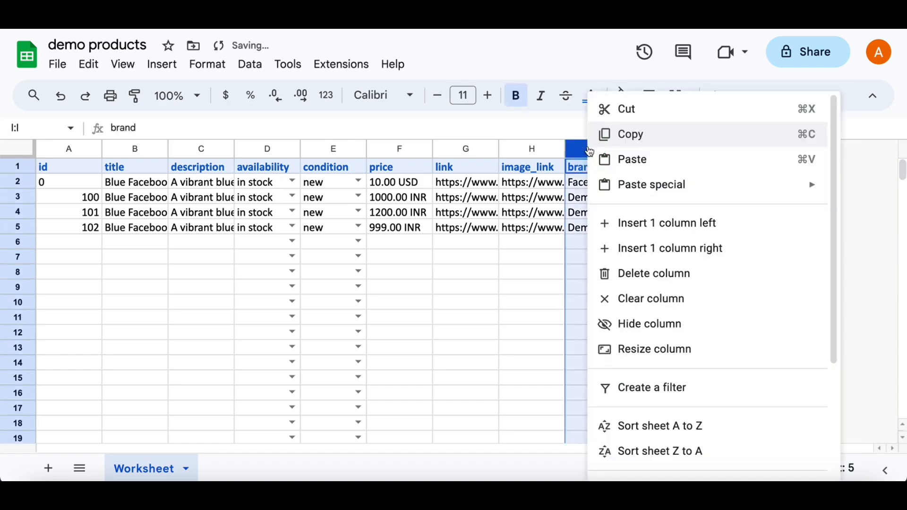
click(652, 250)
right_click(607, 152)
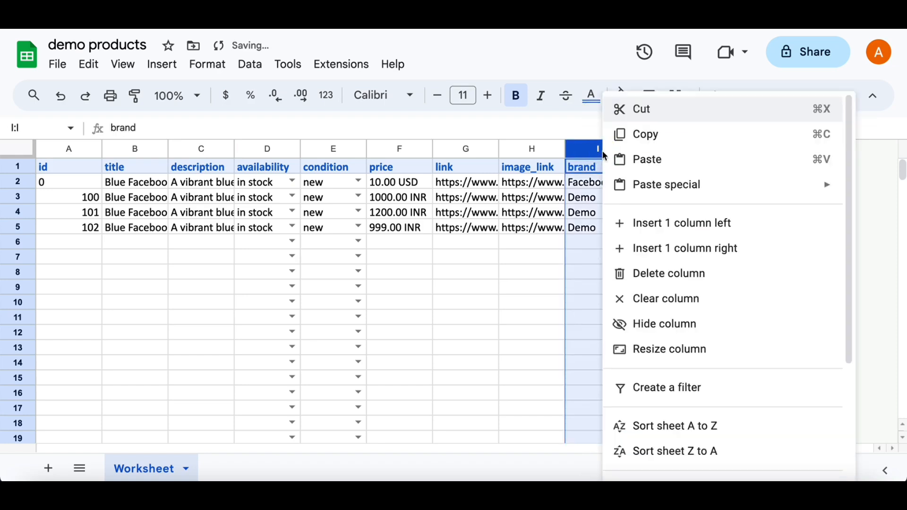
click(649, 251)
- Enter origin_country as the header of the first new column in J1
click(682, 169)
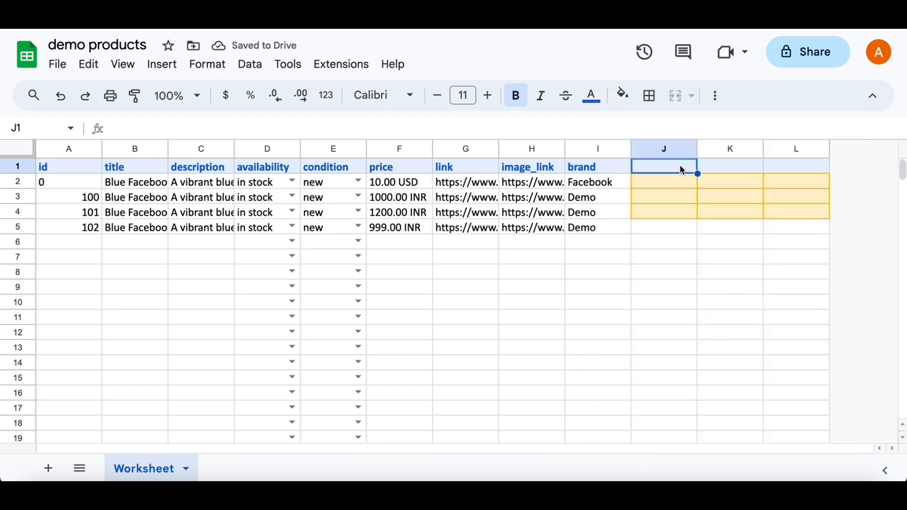
text(or)
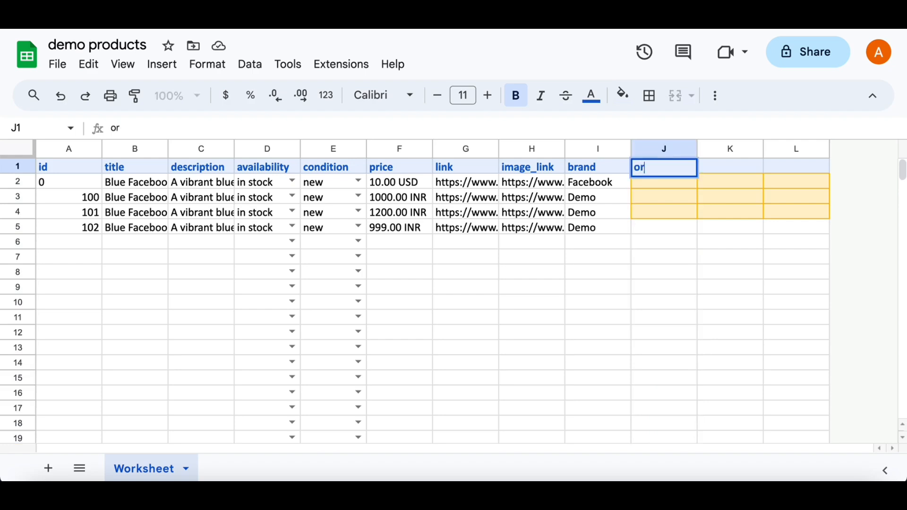
text(igin_cou)
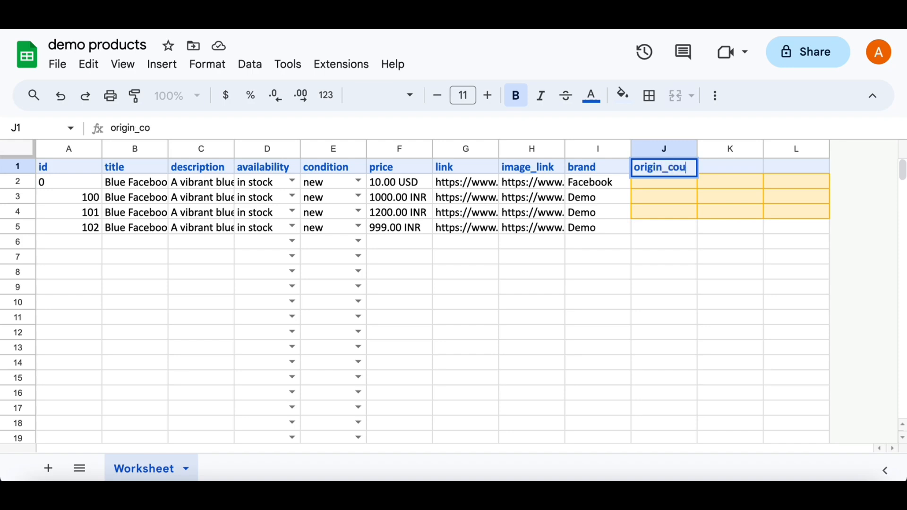
text(ntrt)
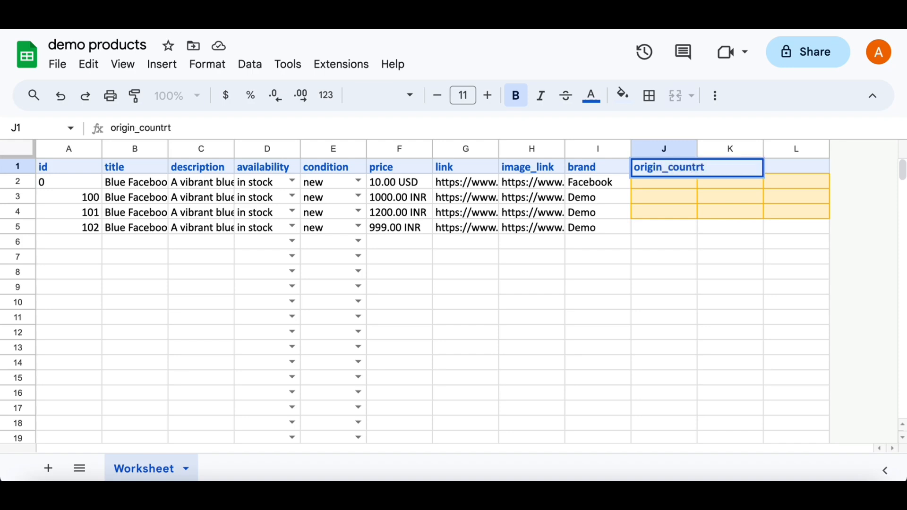
key(BackSpace)
text(y)
click(749, 239)
- Enter importer_name as the header of the second new column in K1
click(735, 171)
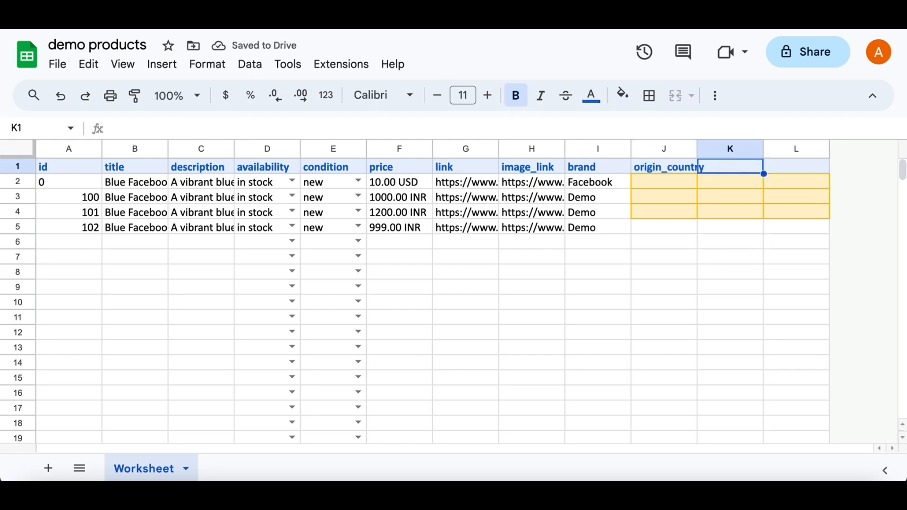
text(importer)
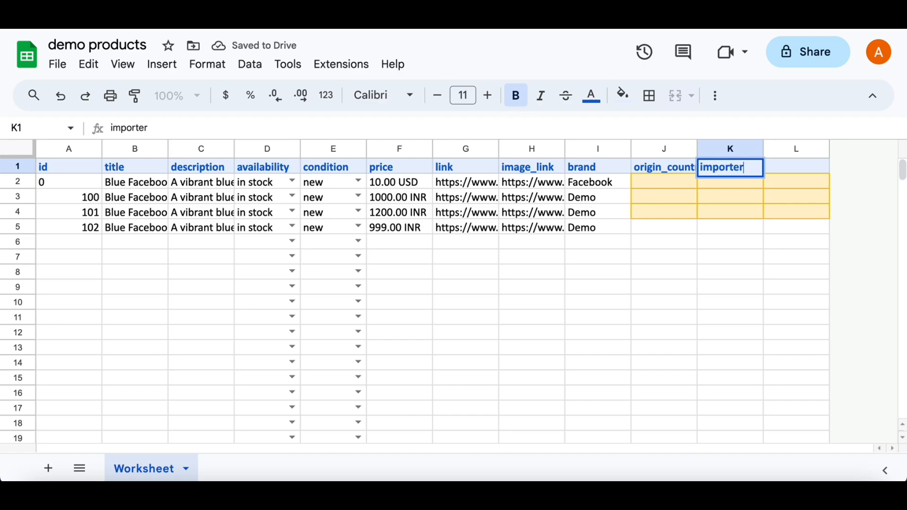
text(_name)
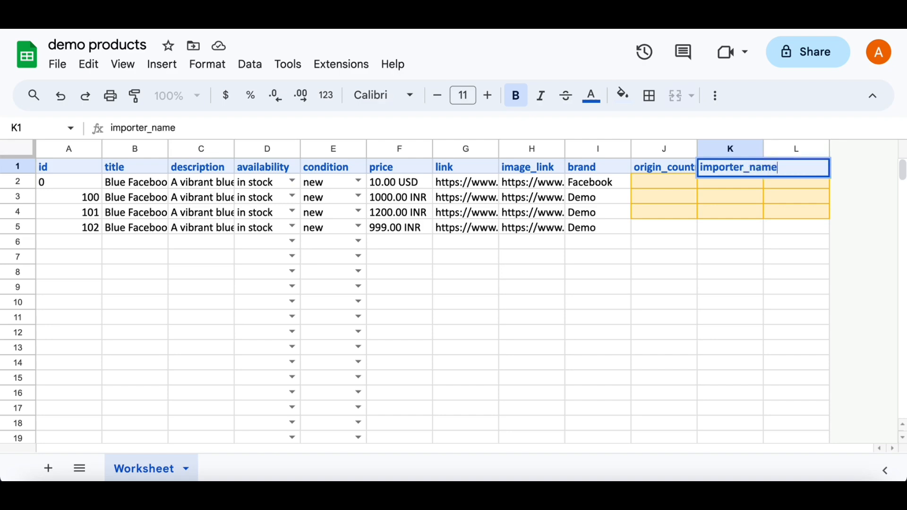
click(780, 243)
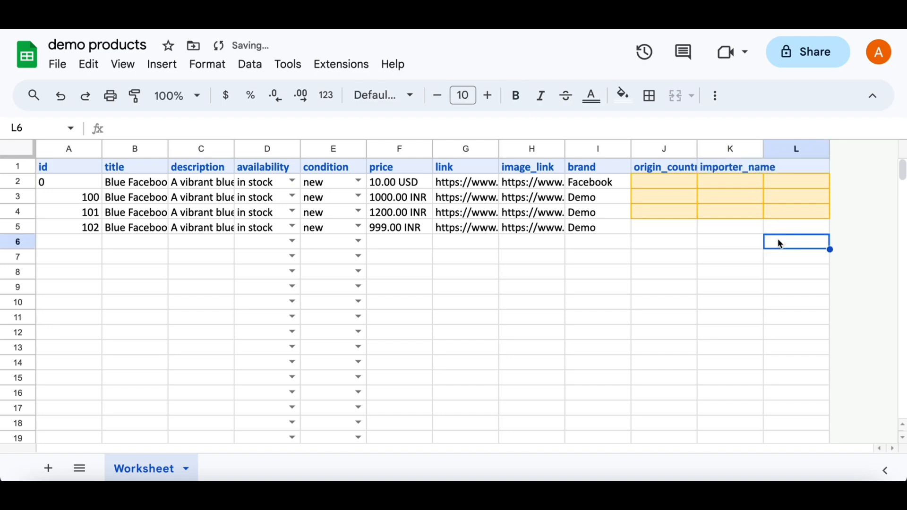
- Enter wa_compliance_category as the header in L1 and select the three new headers J1:L1
click(806, 166)
text(w)
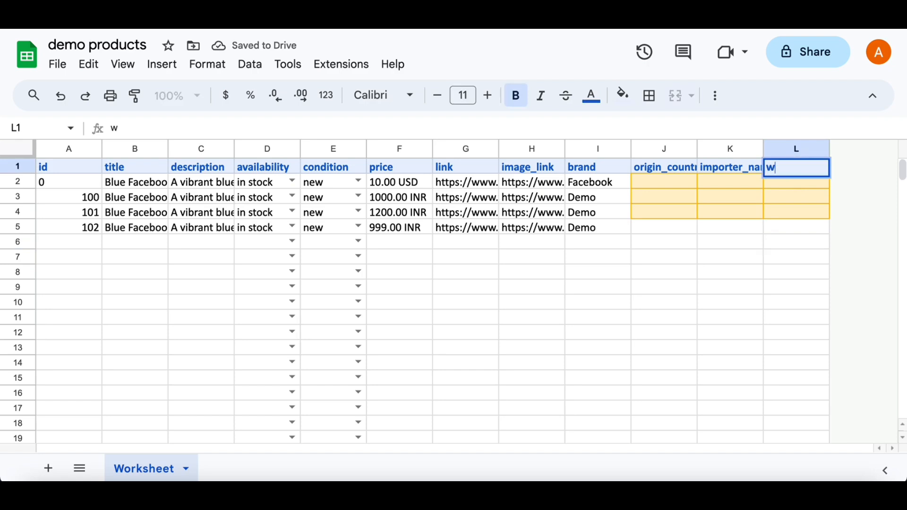
text(a_complia)
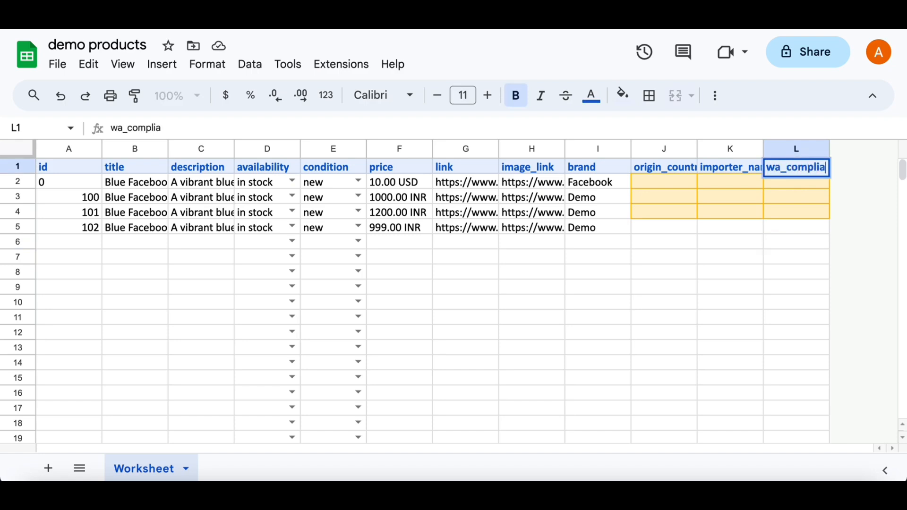
text(nce_)
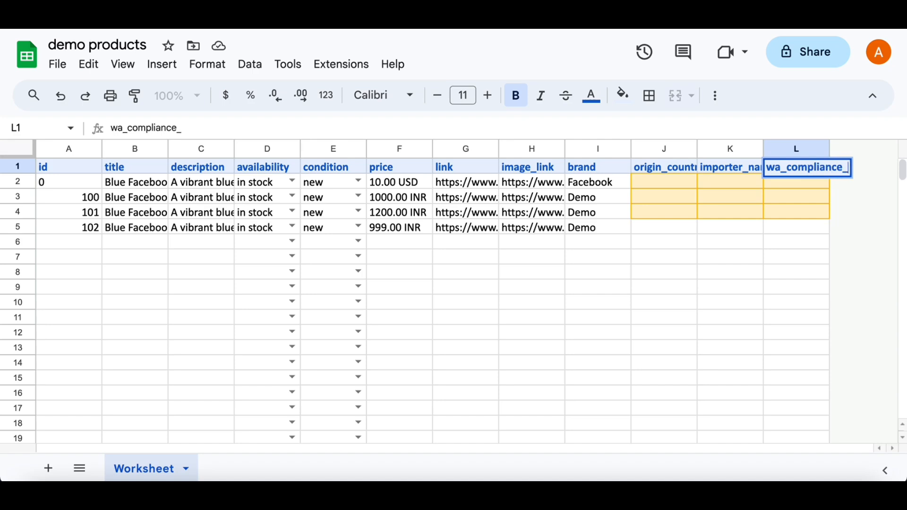
text(category)
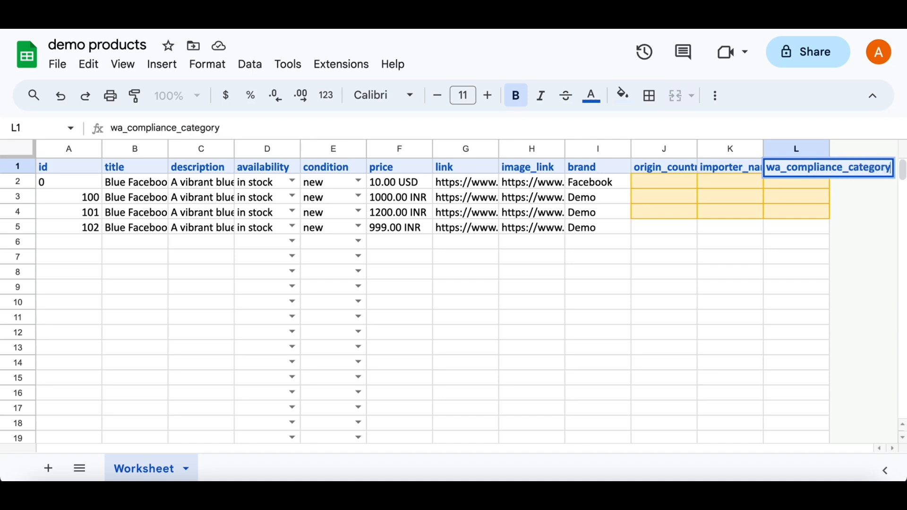
click(785, 232)
drag(674, 169, 776, 166)
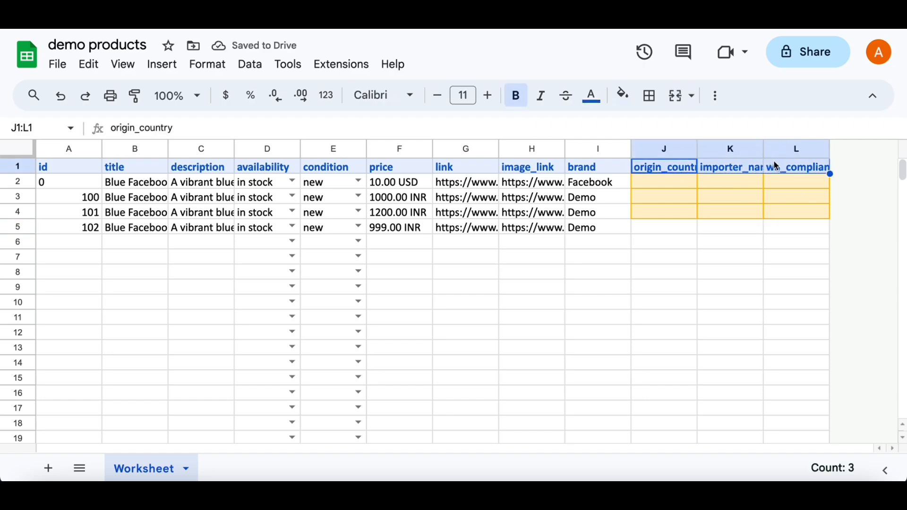
- Enter IN as the origin_country for all four products in cells J2 to J5
click(673, 189)
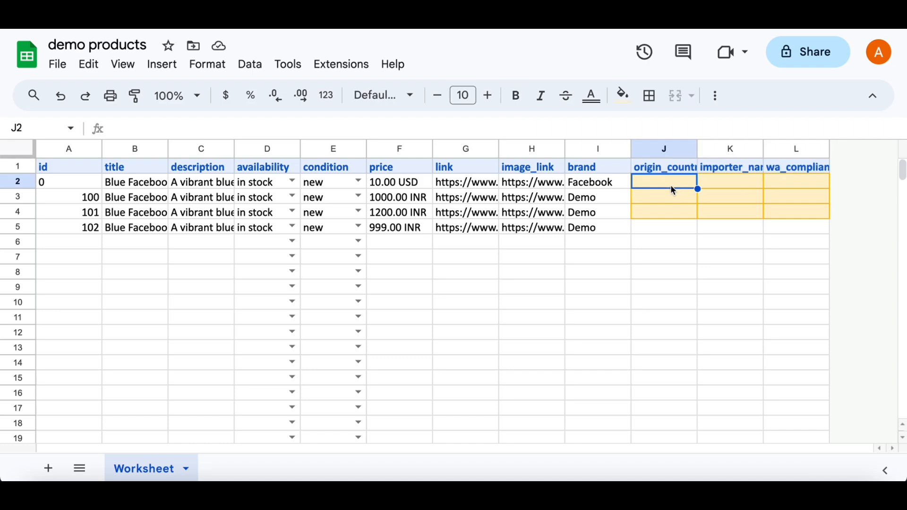
text(IN)
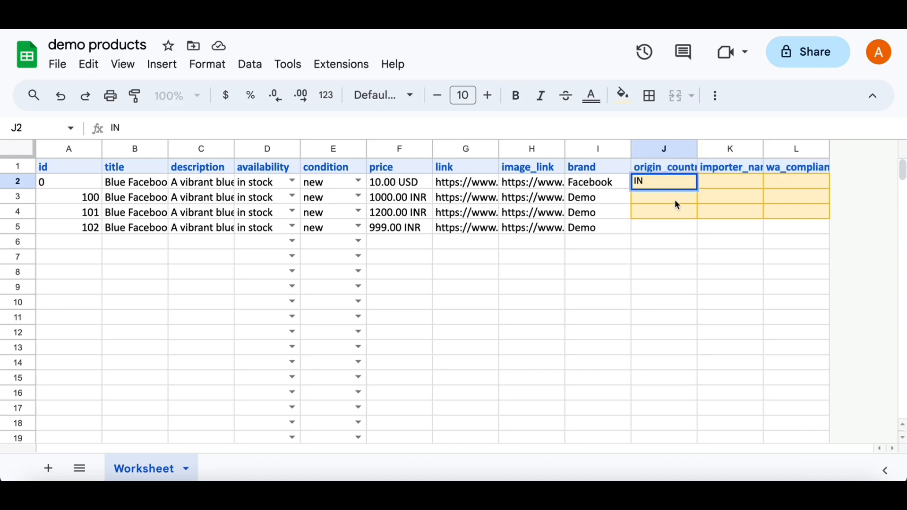
key(Return)
text(IN)
key(Return)
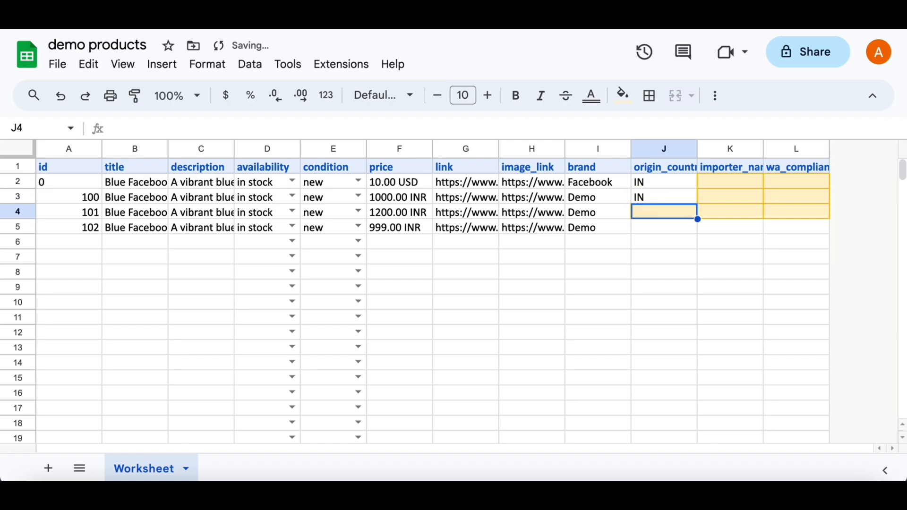
text(IN)
key(Return)
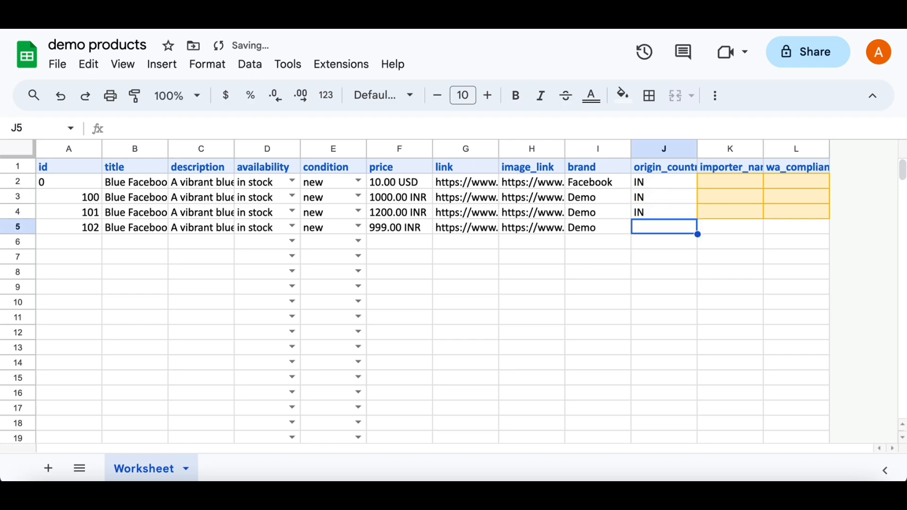
text(IN)
- Enter Demo as the importer_name of the sample product in K2
click(750, 184)
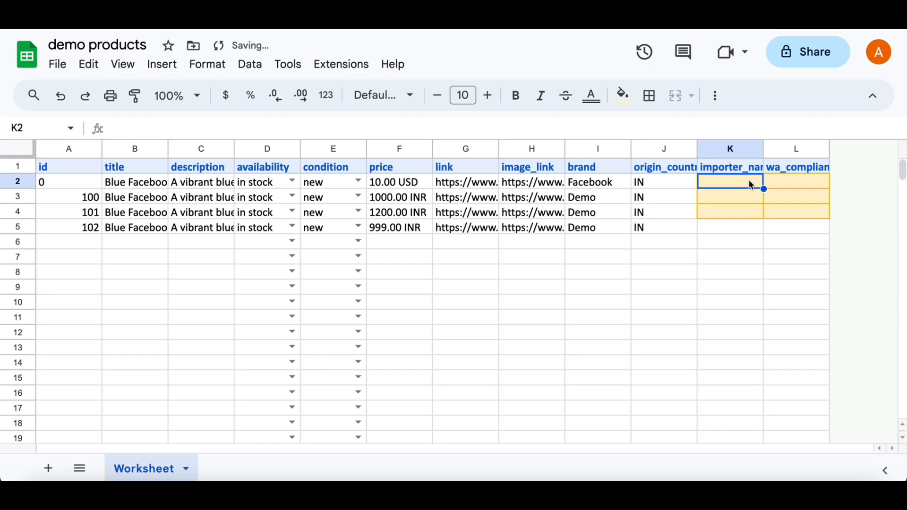
text(D)
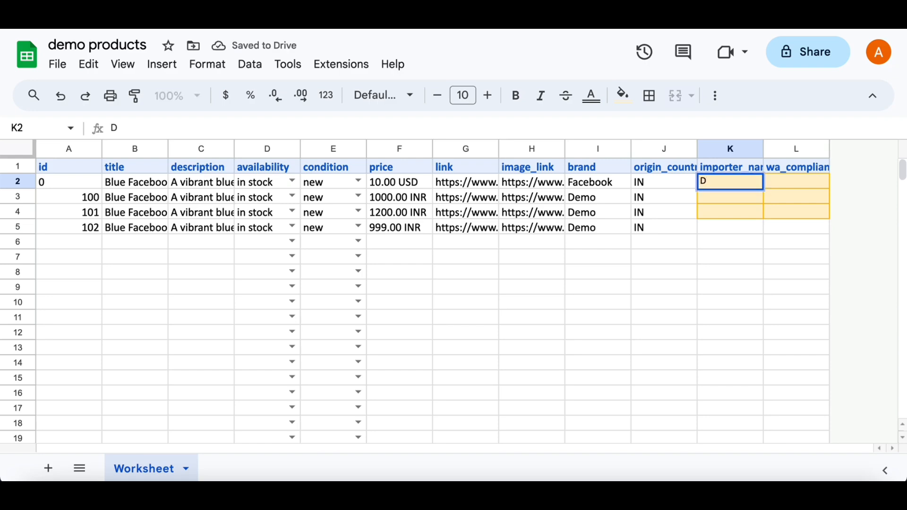
text(emp)
key(Return)
key(Up)
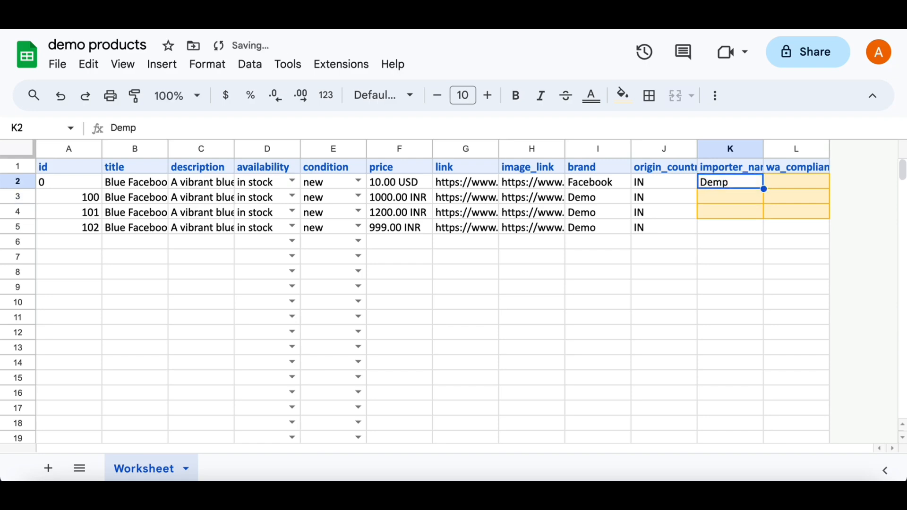
text(Demo)
key(Return)
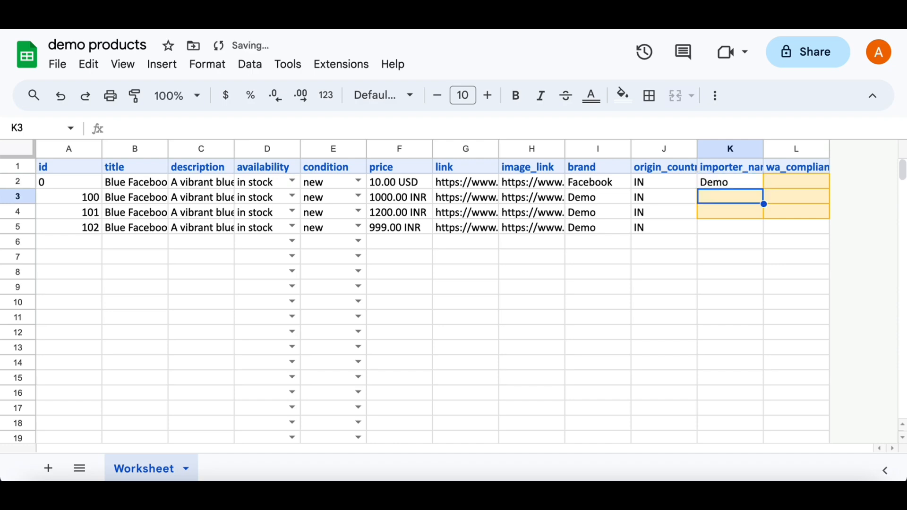
- Copy the importer name from K2 down through K5 for the remaining products
key(Up)
key(ctrl+c)
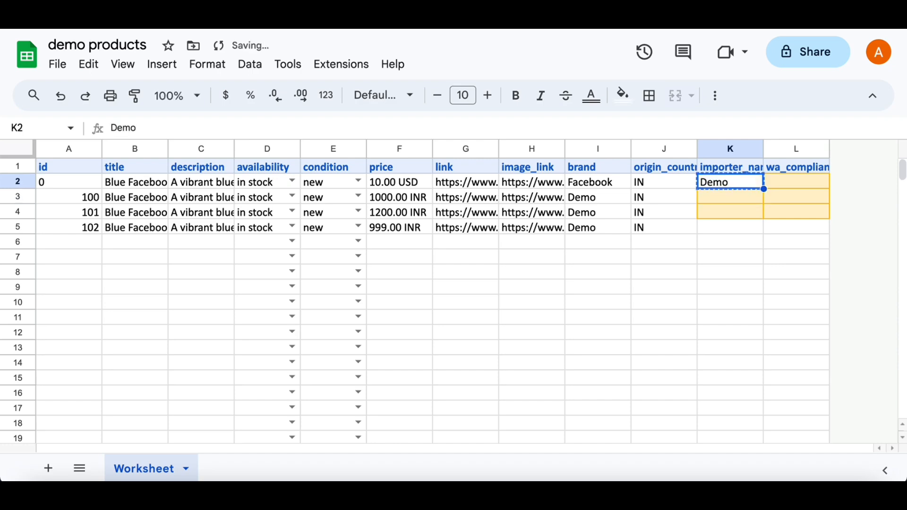
key(shift+Down)
key(shift+Down)
key(shift+Down)
key(ctrl+v)
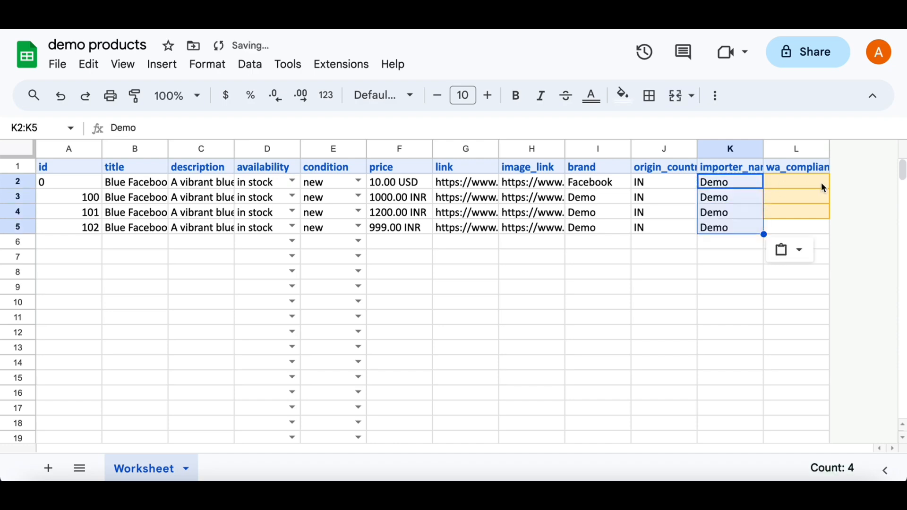
- Enter COUNTRY_ORIGIN_EXEMPT as the wa_compliance_category value of the sample product in L2
click(819, 184)
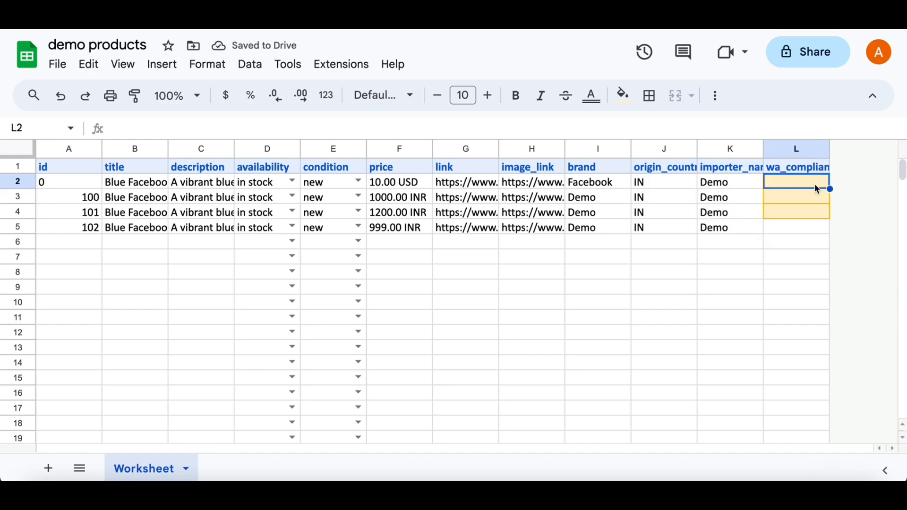
text(COUNTR)
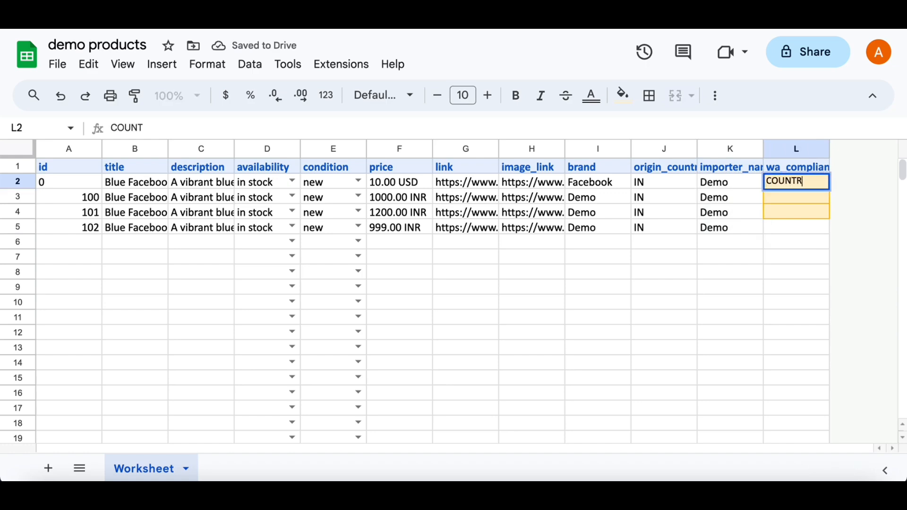
text(Y_)
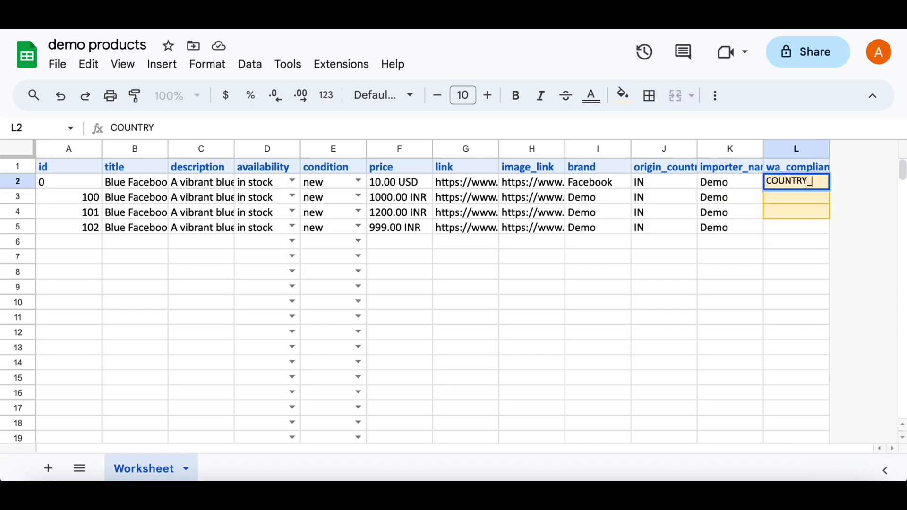
text(ORIGIN_)
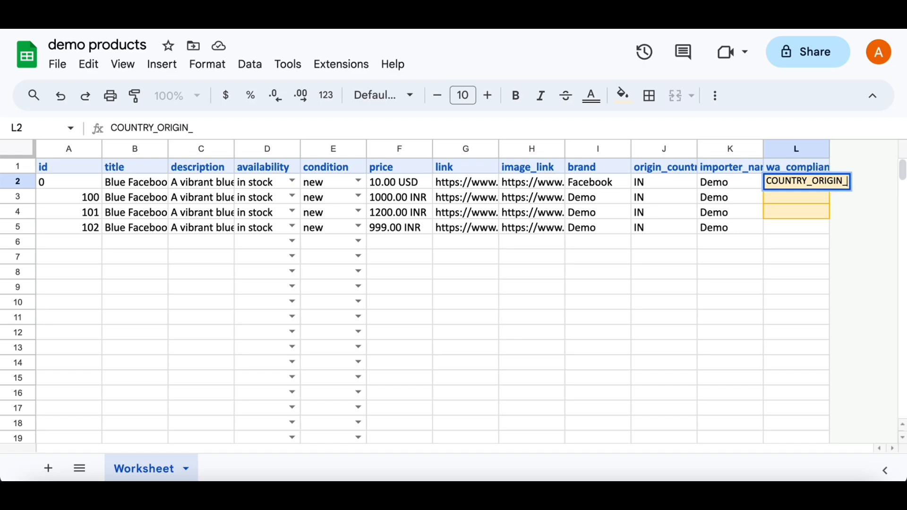
text(EXE)
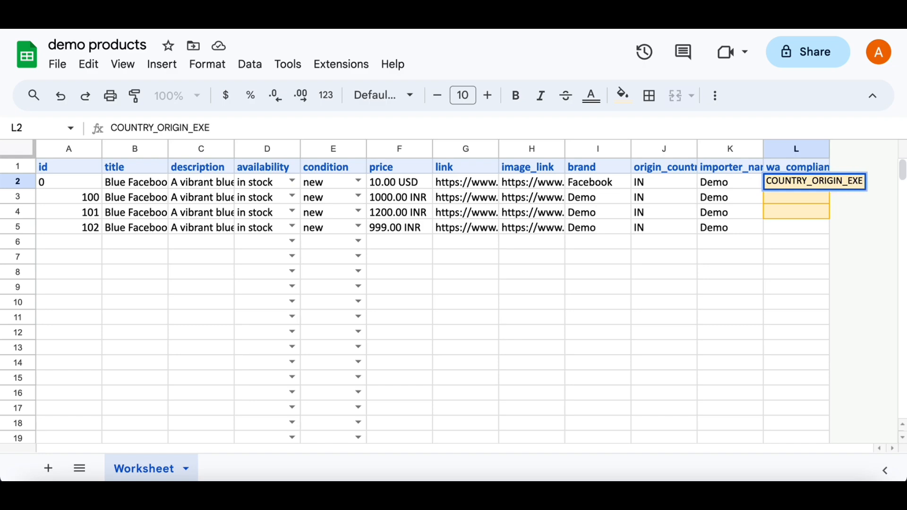
text(MPT)
key(Return)
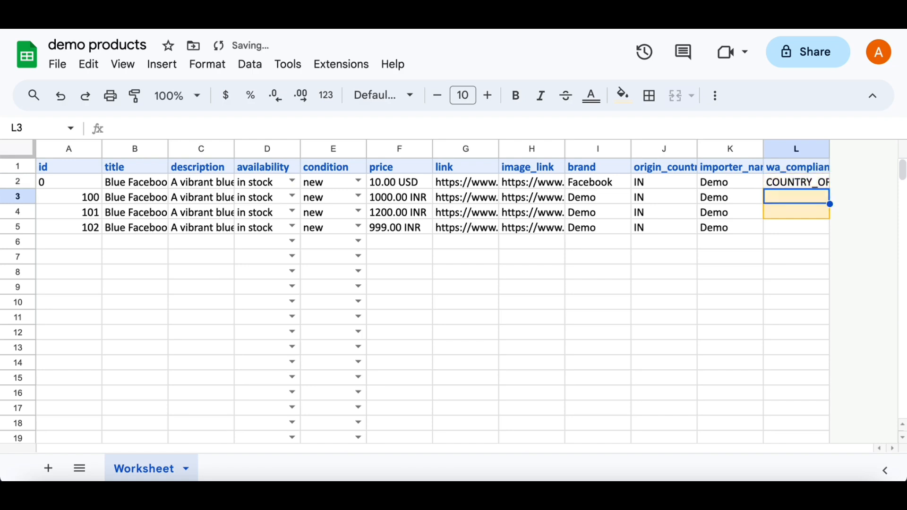
- Copy the compliance category from L2 down through L5 for the remaining products
click(796, 182)
key(super+c)
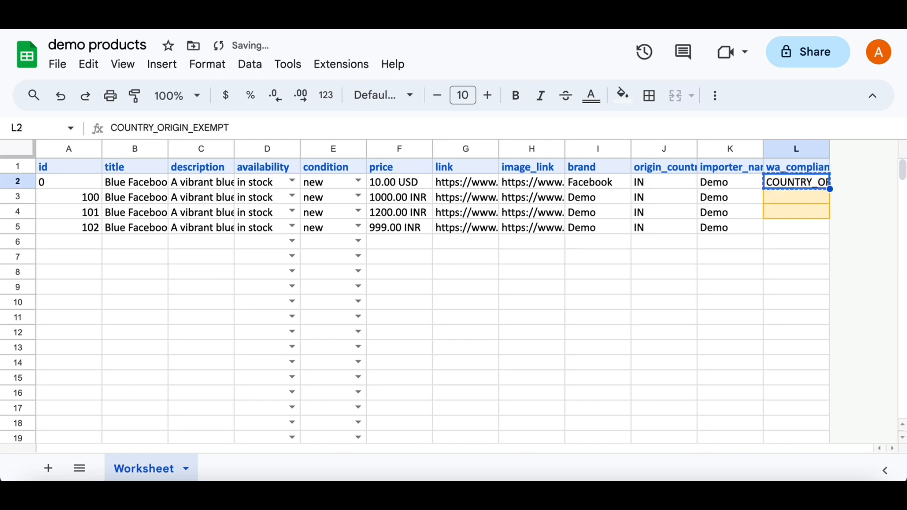
key(shift+Down)
key(shift+Down)
key(shift+Down)
key(super+v)
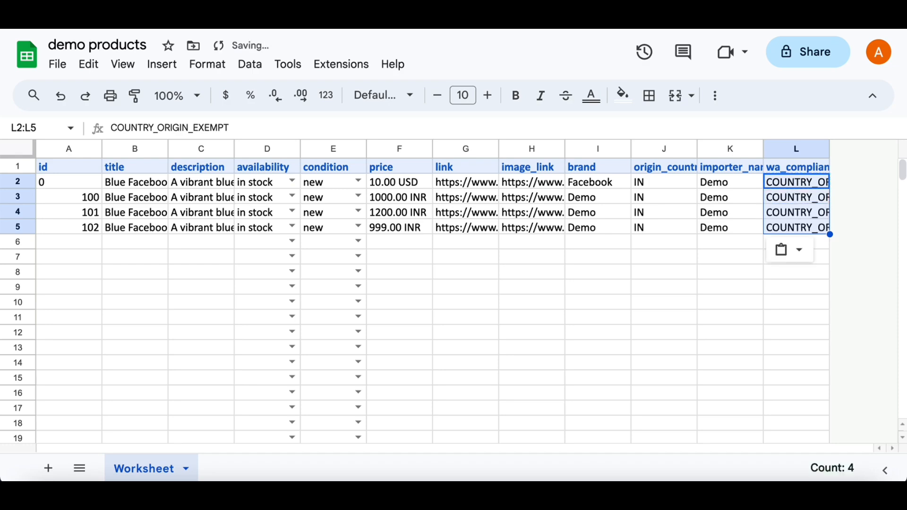
click(754, 271)
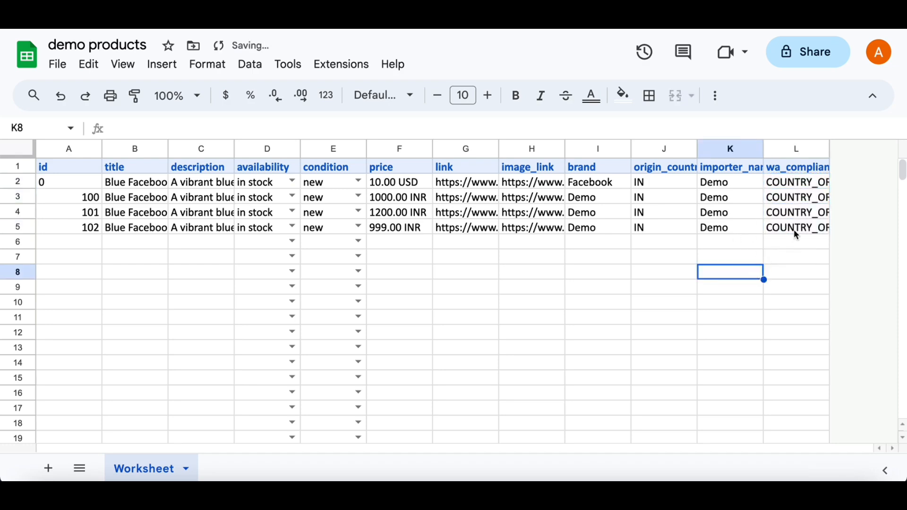
- Select the origin country, importer name and compliance category columns J to L to review them
drag(795, 230, 674, 172)
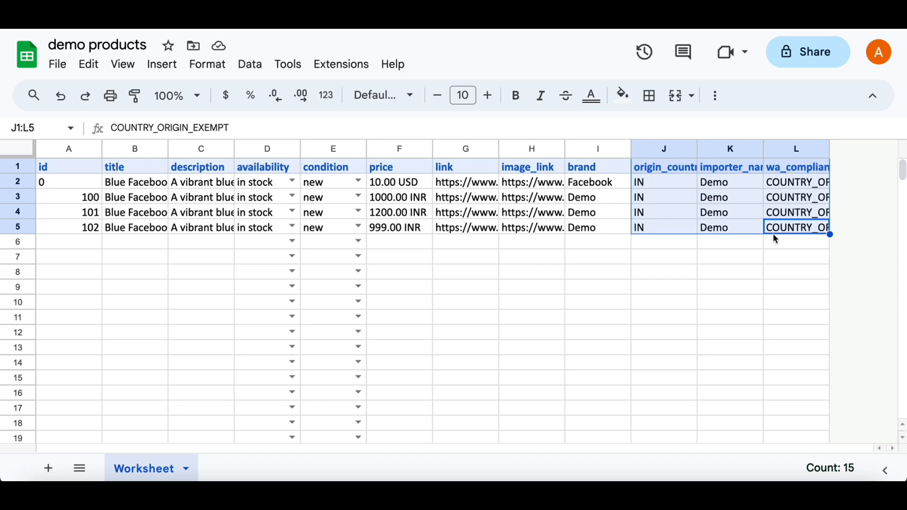
click(663, 152)
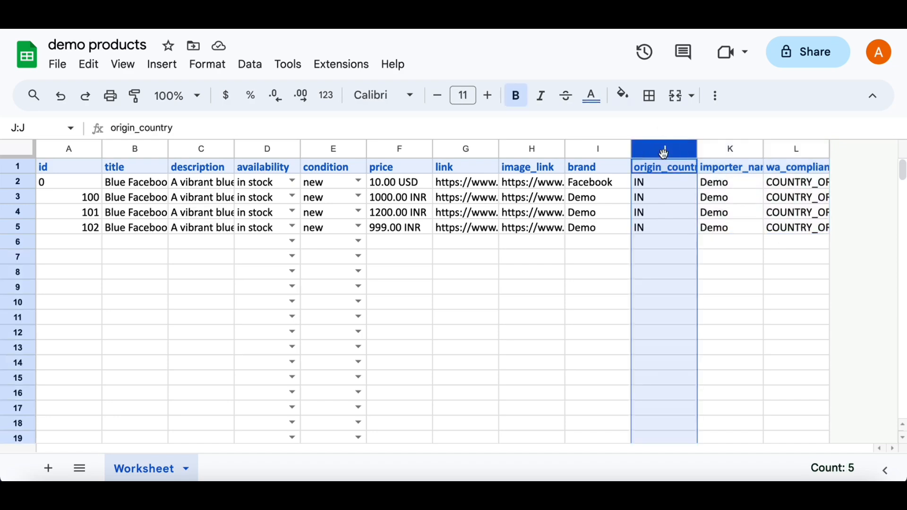
drag(663, 152, 796, 149)
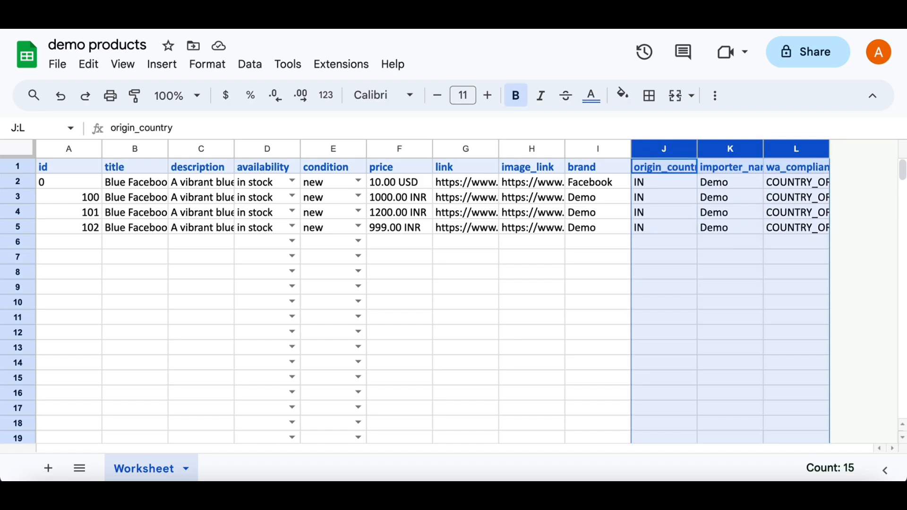
- Share the demo products sheet with anyone with the link as viewer and copy its link
click(821, 53)
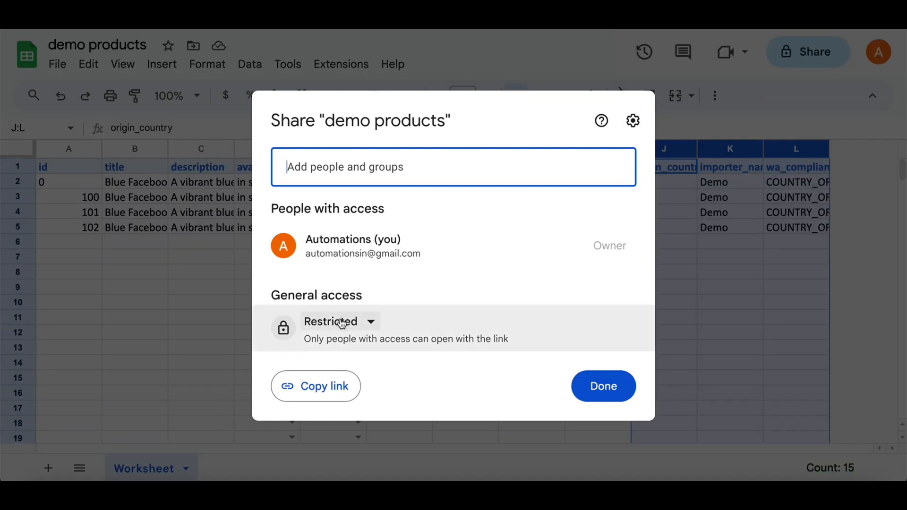
click(344, 322)
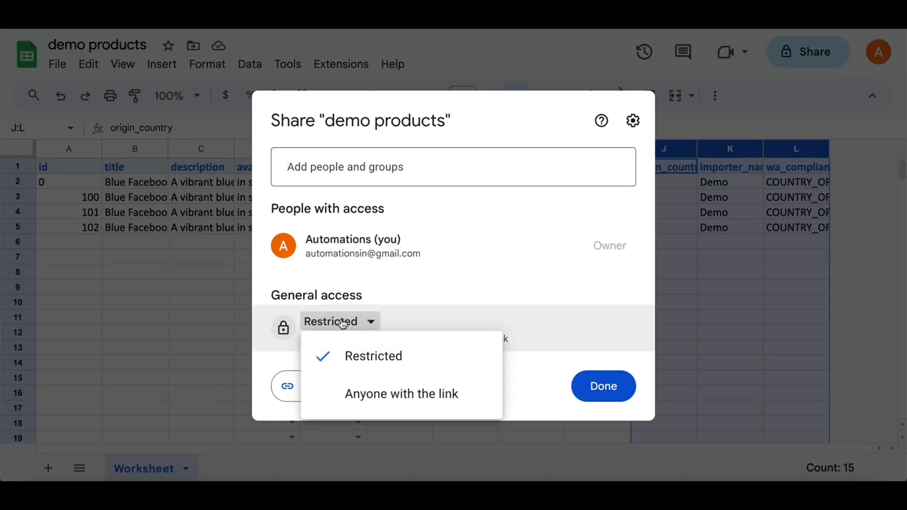
click(360, 402)
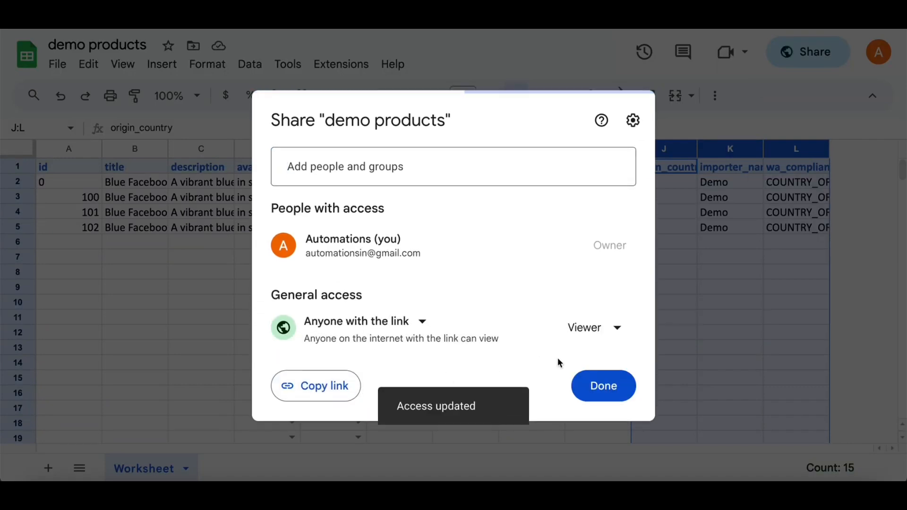
click(316, 385)
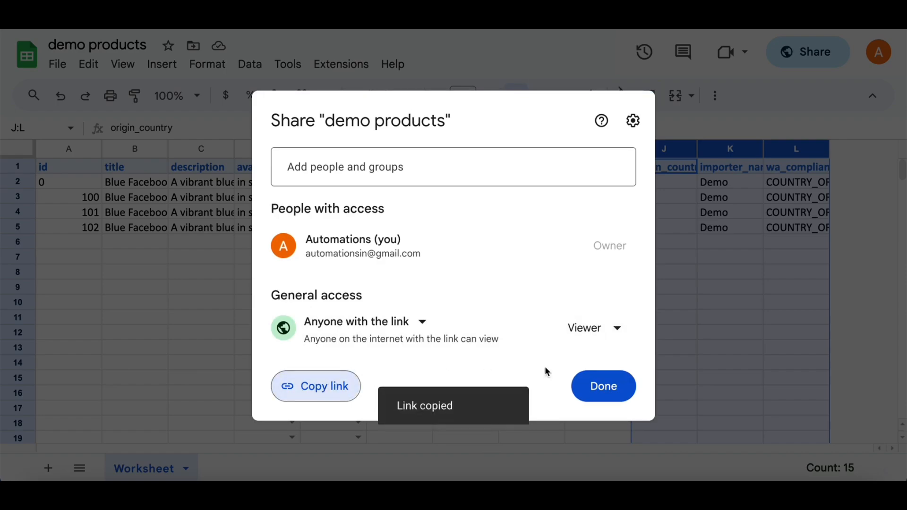
click(590, 390)
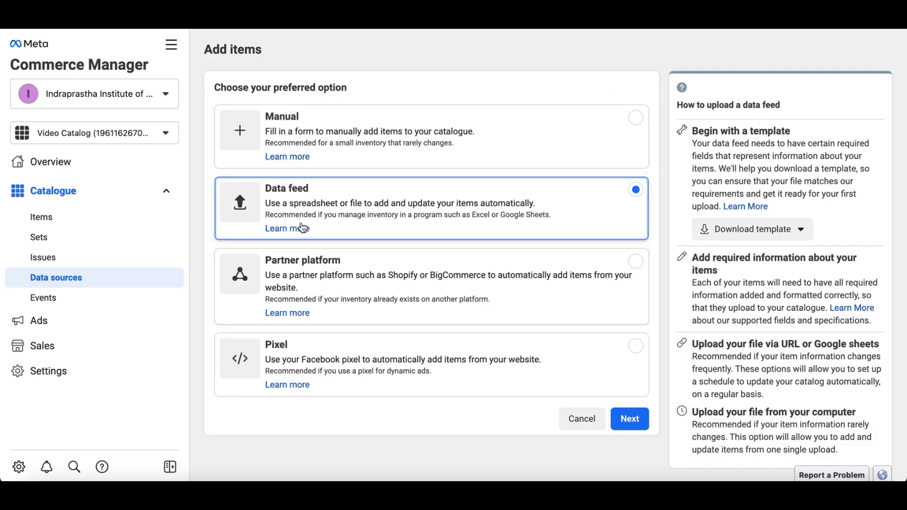
- Switch to Commerce Manager, continue with the Data feed option and submit the copied Google Sheets link as the feed URL
click(633, 421)
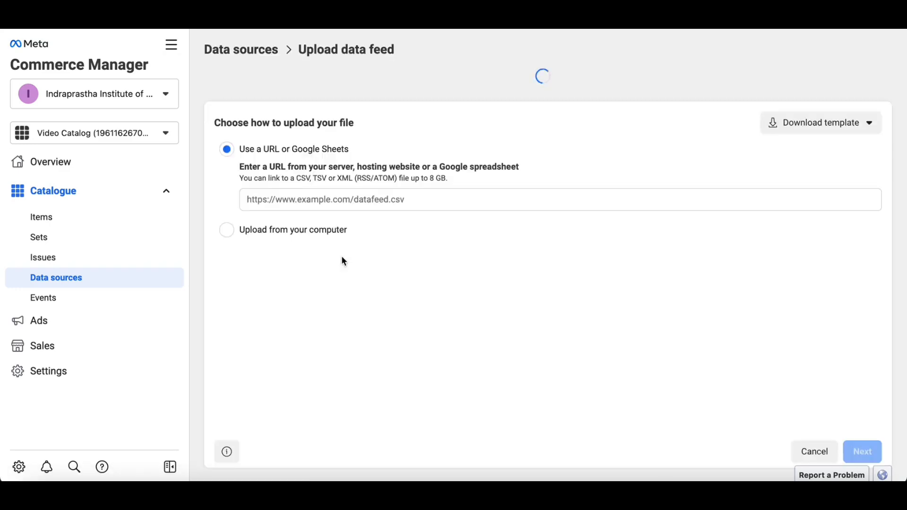
click(314, 167)
key(ctrl+v)
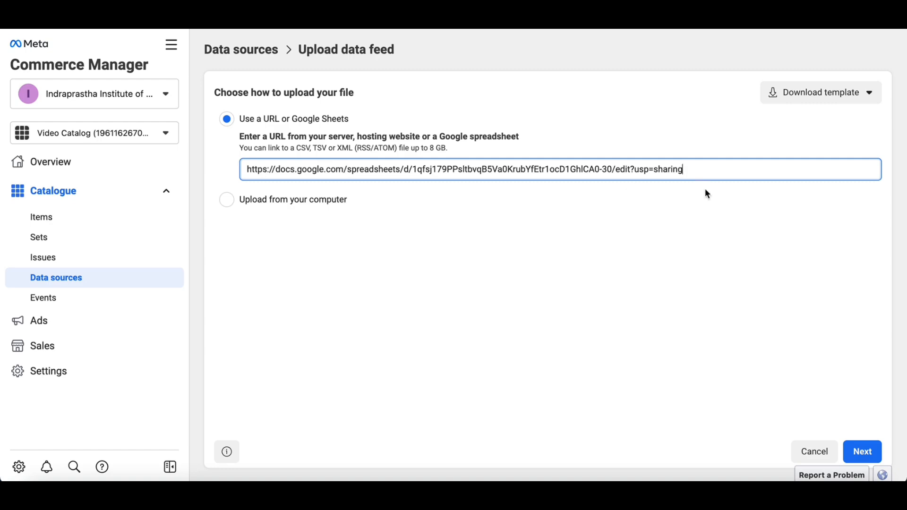
click(293, 199)
click(309, 115)
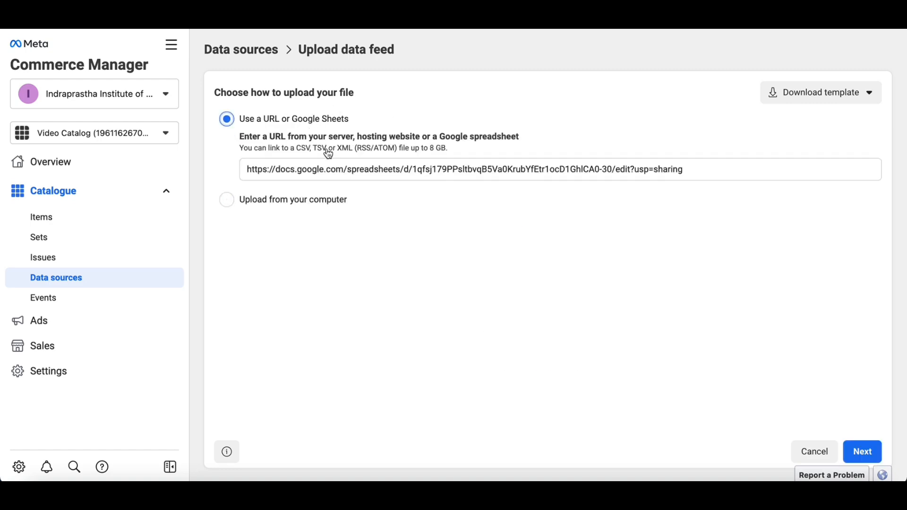
click(862, 453)
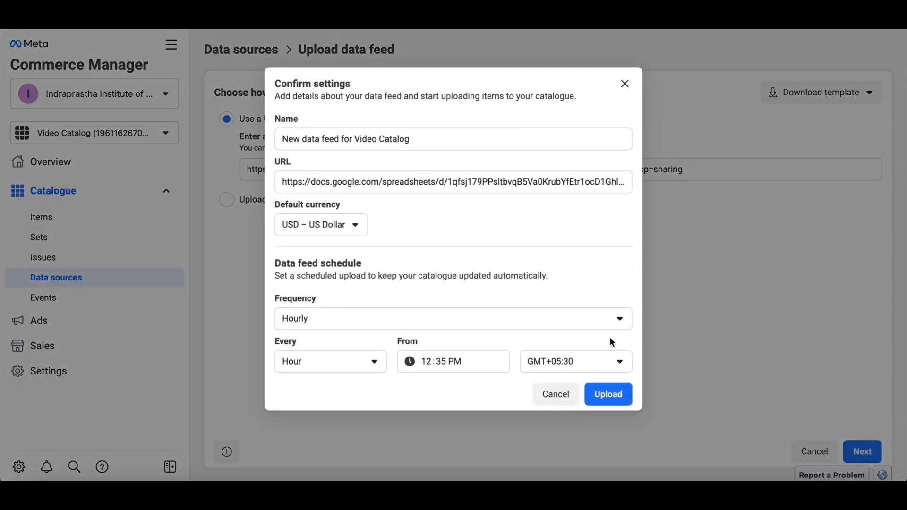
- Set the data feed's default currency to INR – Indian Rupee
click(351, 231)
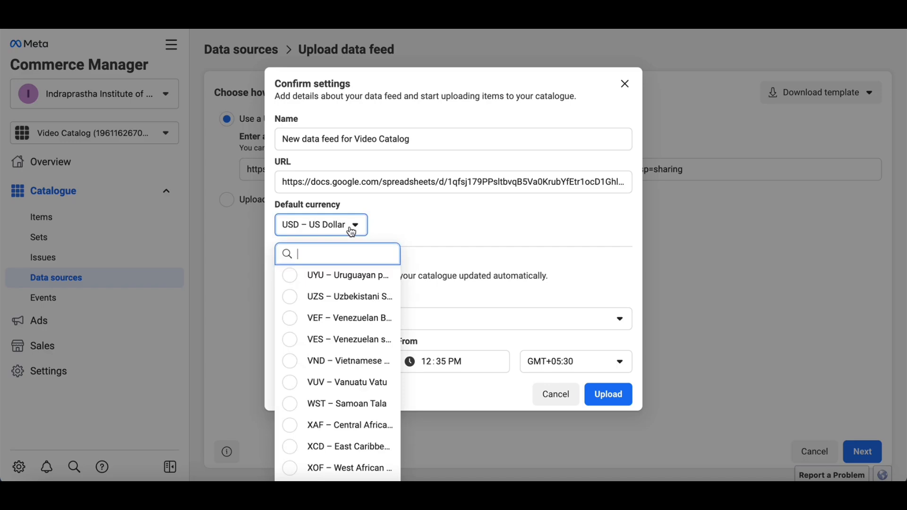
text(inr)
click(342, 278)
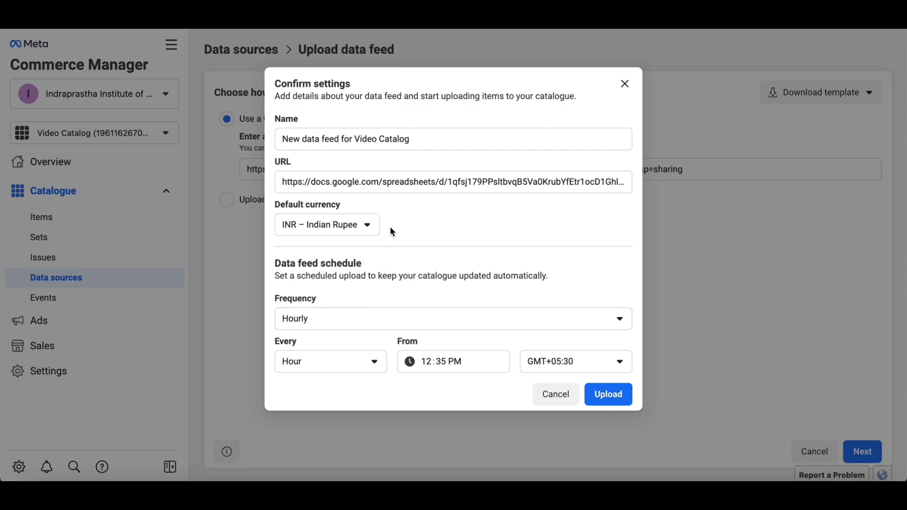
- Review the data feed's frequency and interval options, keeping the schedule at Hourly with an upload every hour
click(344, 315)
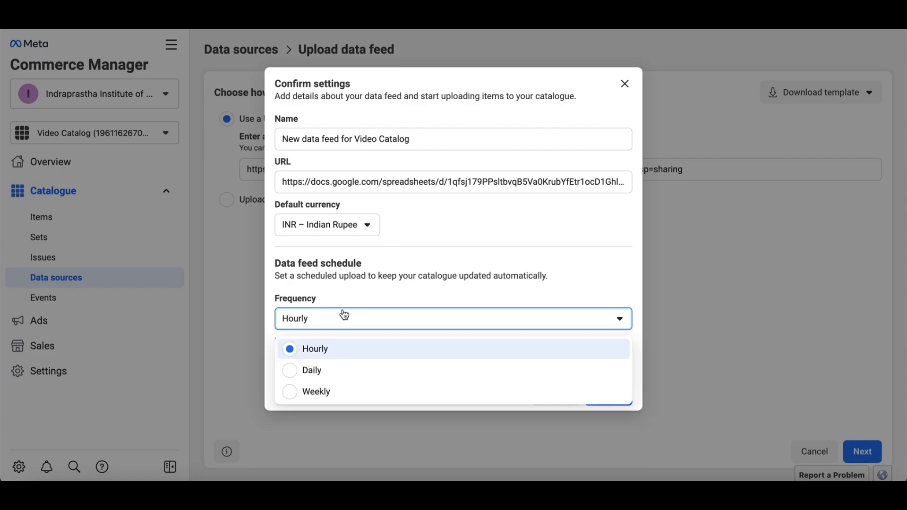
click(342, 348)
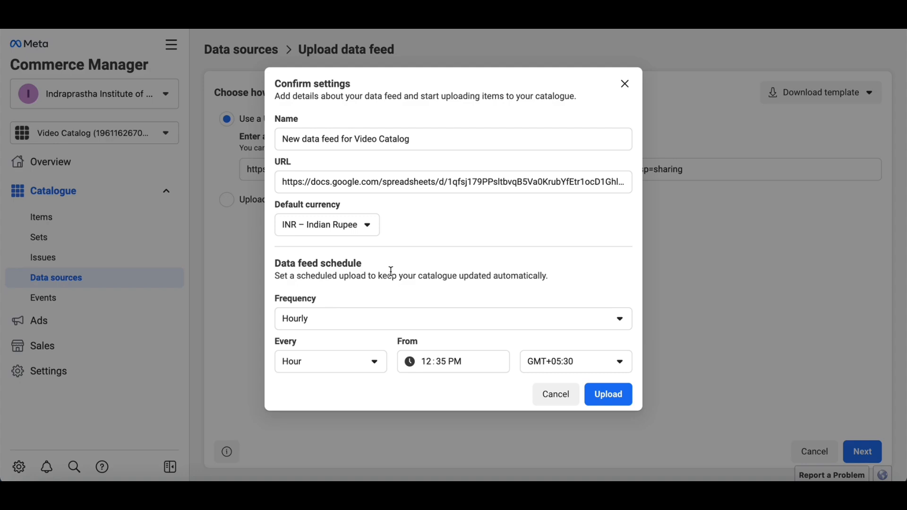
click(344, 369)
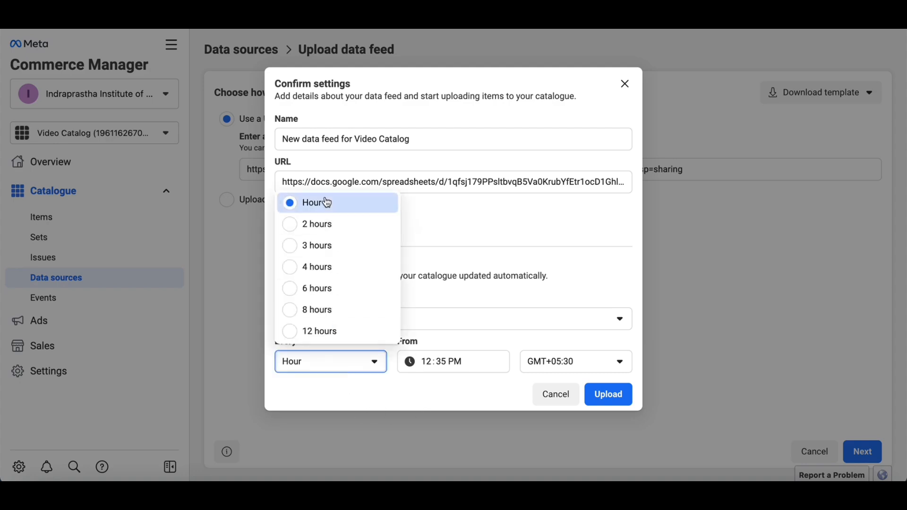
click(338, 372)
click(338, 372)
click(474, 384)
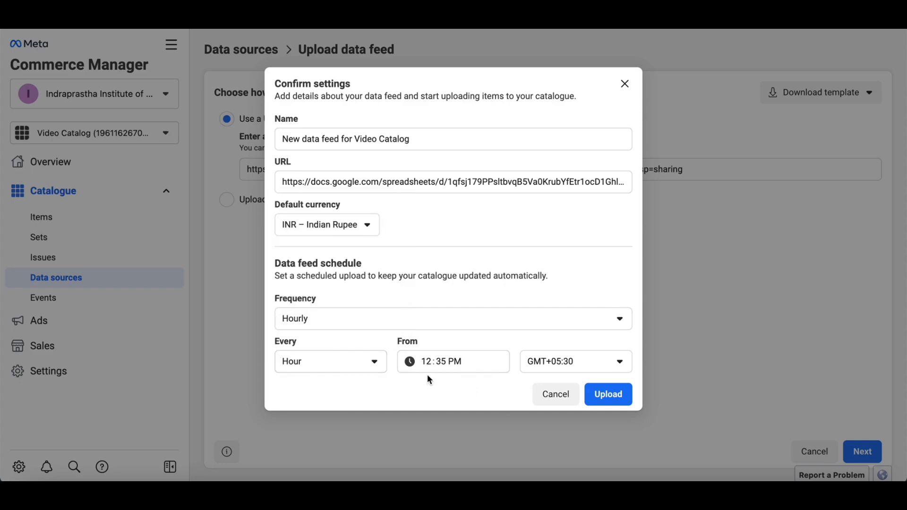
click(335, 326)
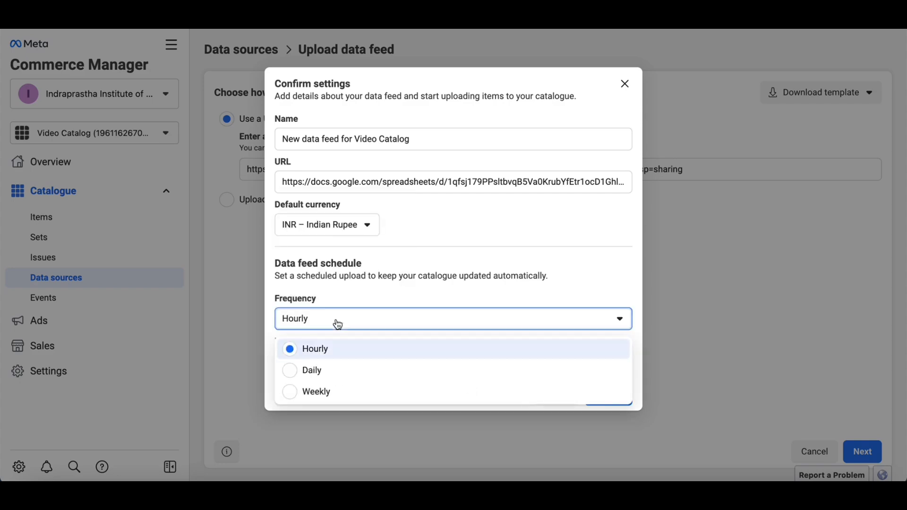
click(378, 304)
- Upload the new data feed to the Video Catalog and check the progress of its upload session
click(602, 394)
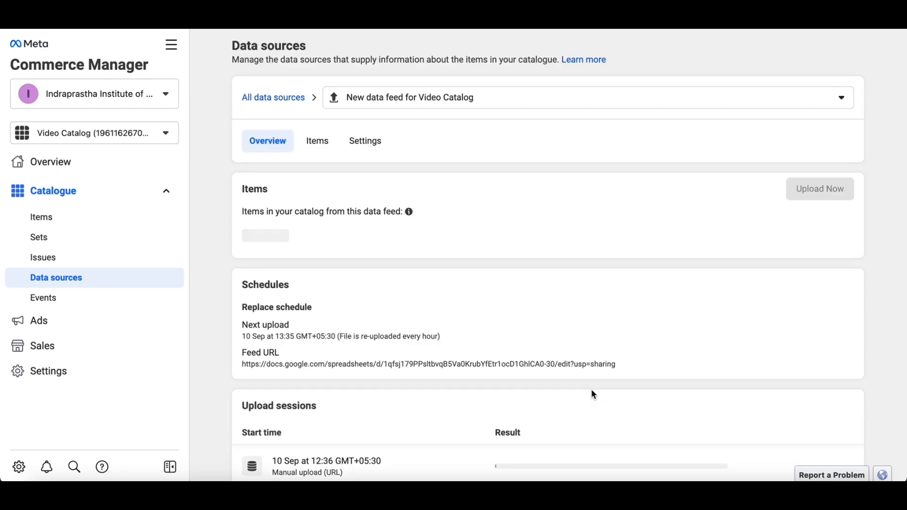
scroll(591, 391, down, 1)
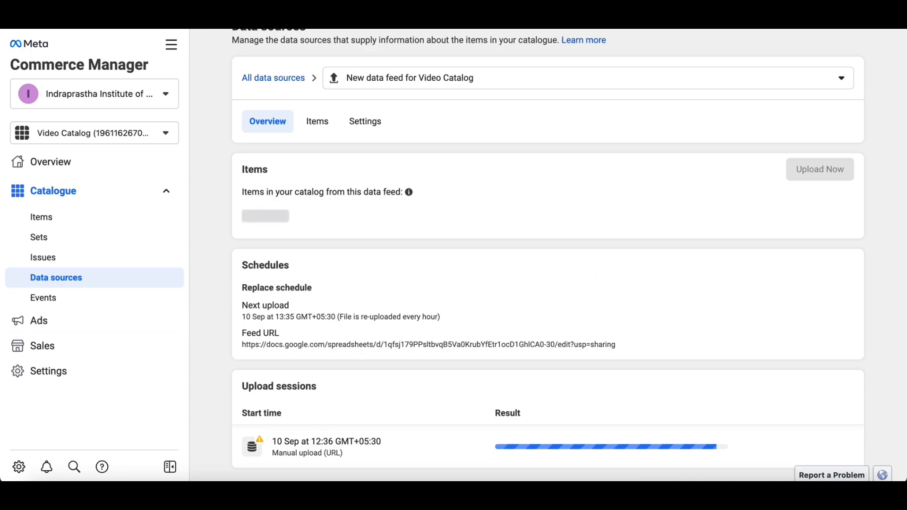
scroll(427, 239, up, 1)
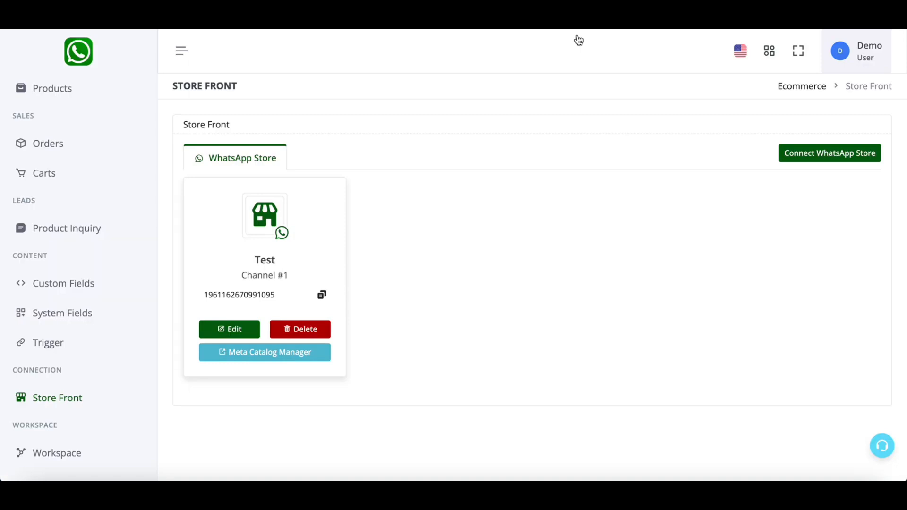
- Switch to the WhatsApp store web app, open its product inventory and choose the Test store
click(56, 92)
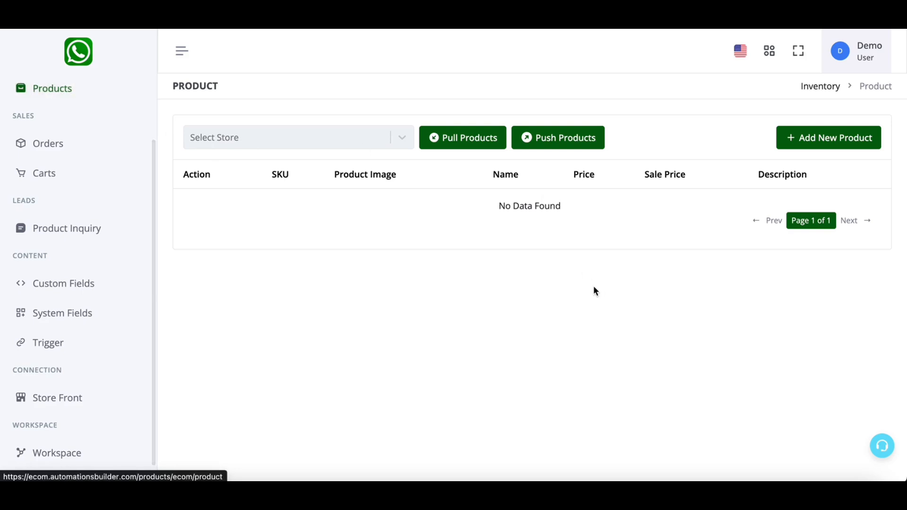
click(345, 127)
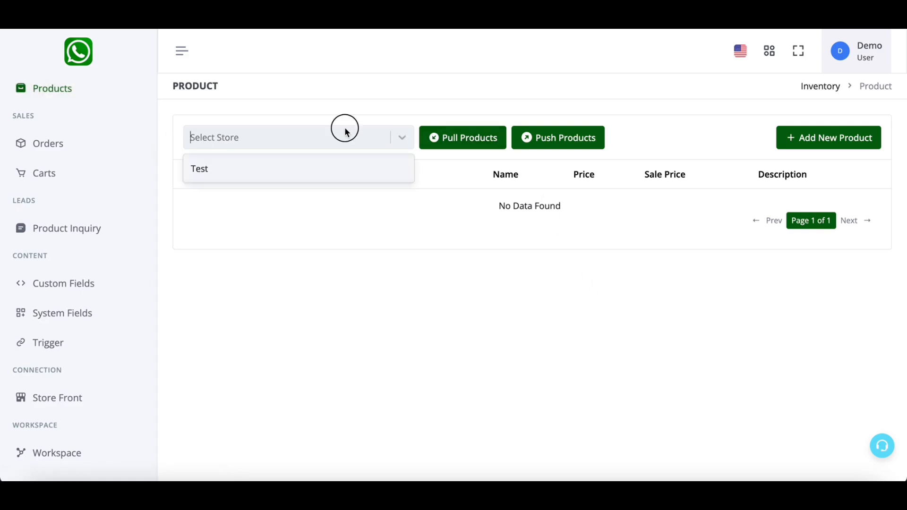
click(340, 172)
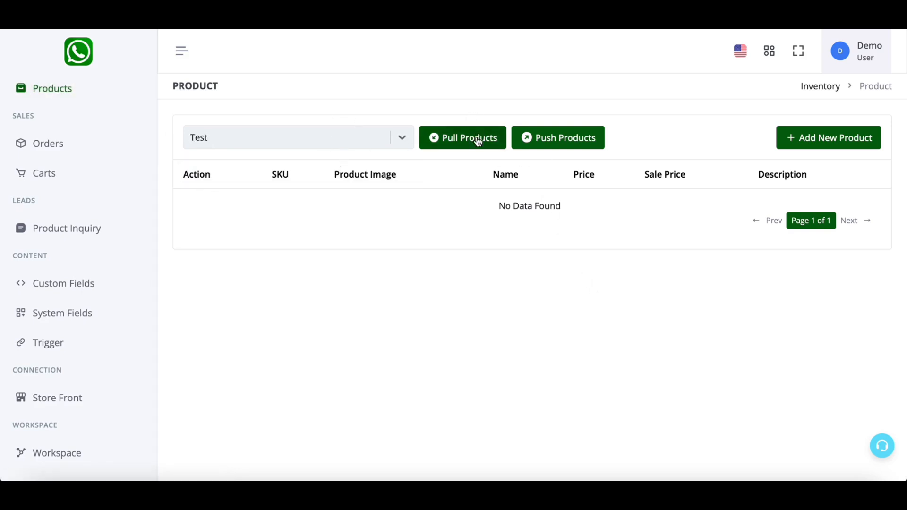